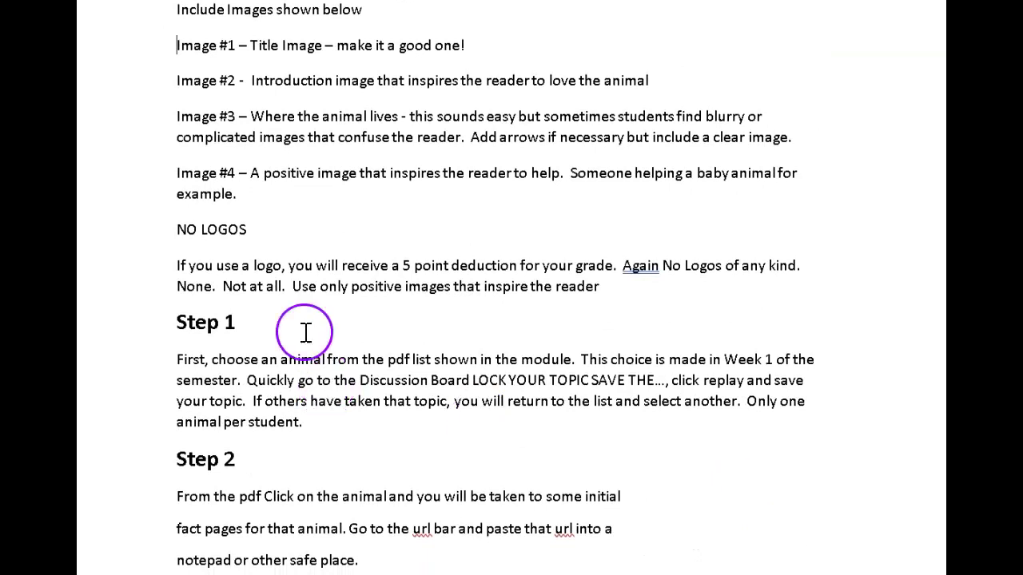
# Highlight the 'NO LOGOS' line for emphasis, then scroll past Step 2 to the Step 3 research section.
pyautogui.moveTo(165, 229); pyautogui.dragTo(232, 237)
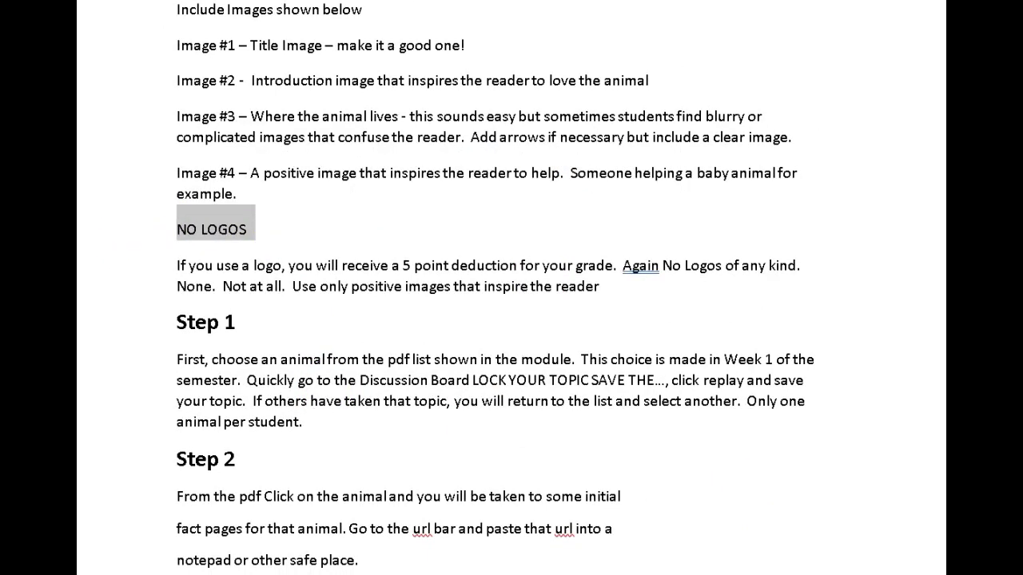
pyautogui.click(601, 286)
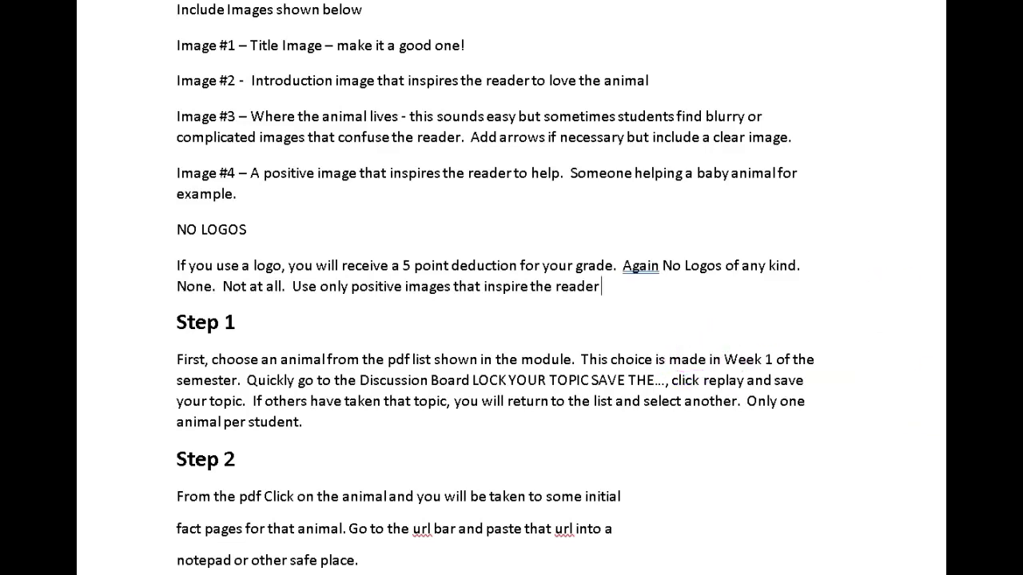
pyautogui.scroll(-5, 512, 288)
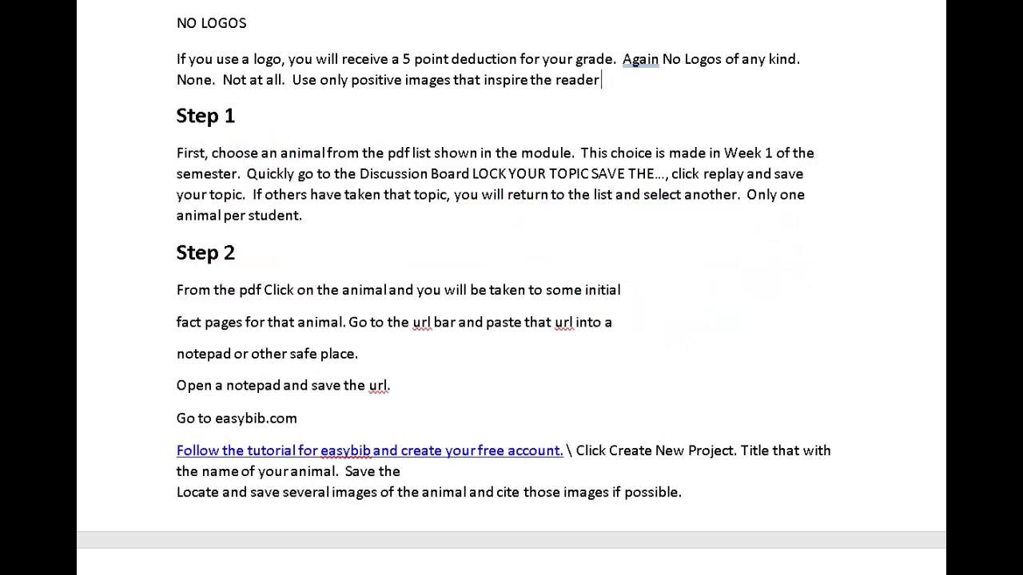
pyautogui.scroll(-1, 511, 275)
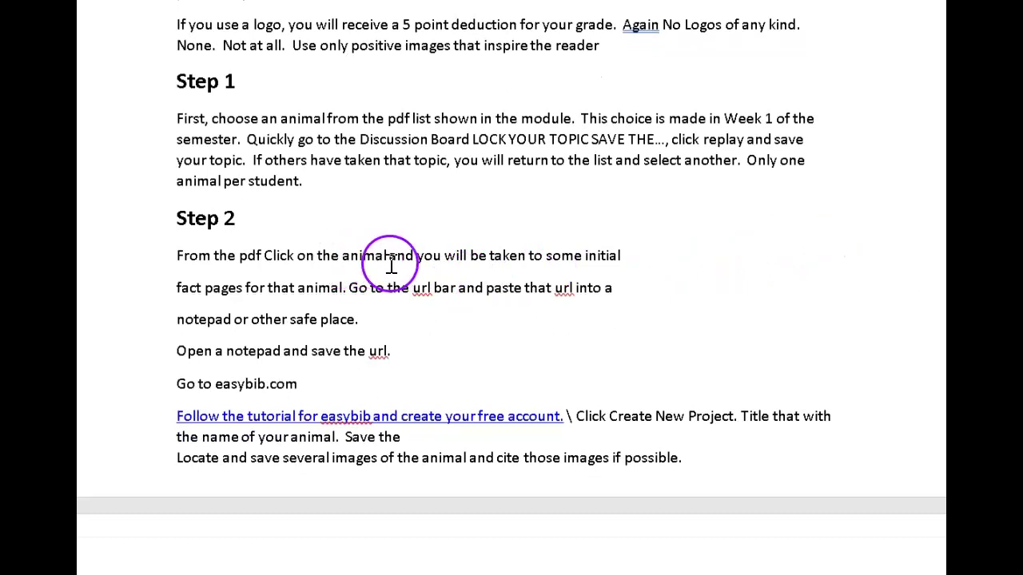
pyautogui.click(625, 257)
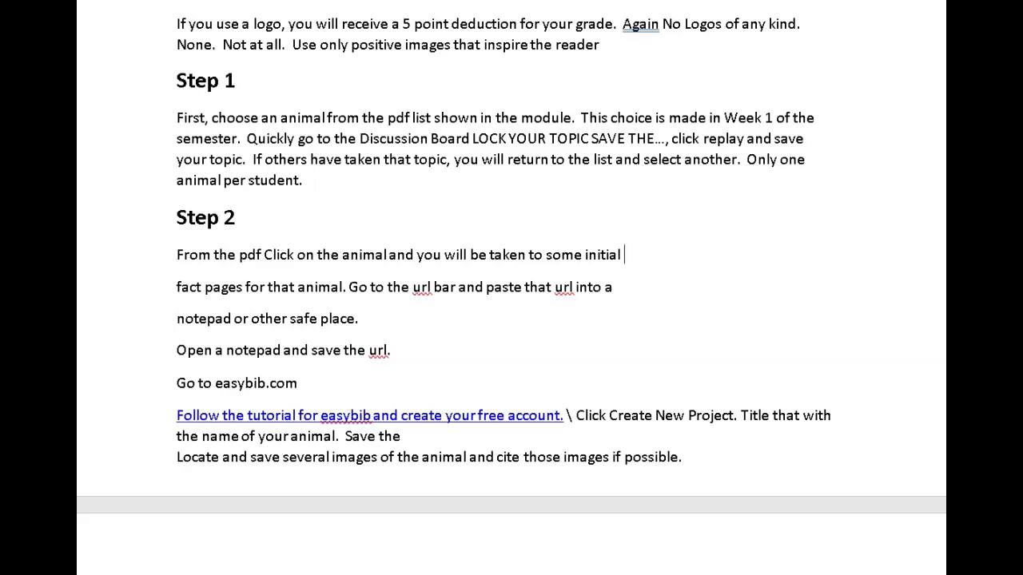
pyautogui.scroll(-5, 735, 340)
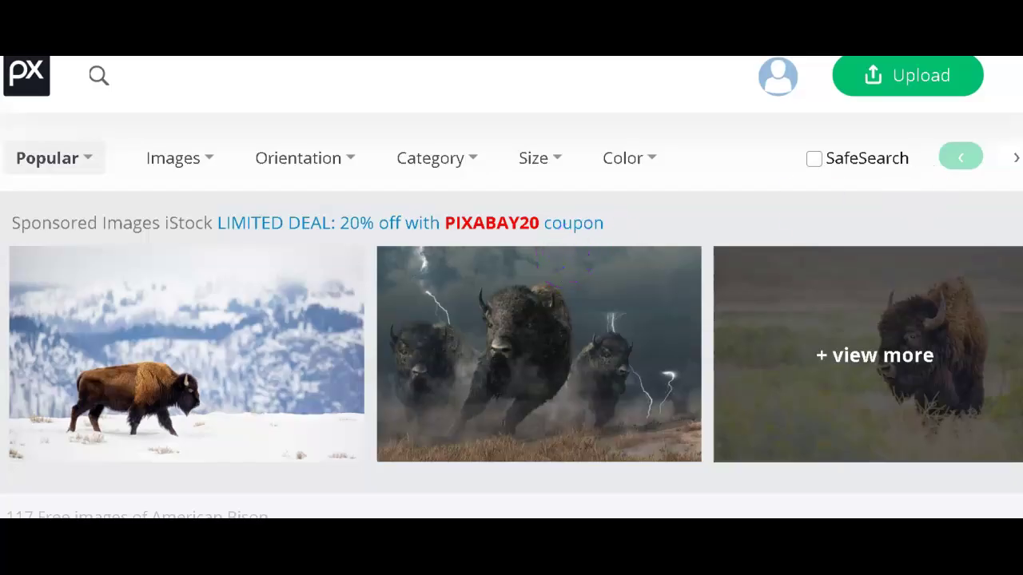
# Scroll the Pixabay American Bison results down to the photo of two bison with a red calf.
pyautogui.scroll(-2, 512, 288)
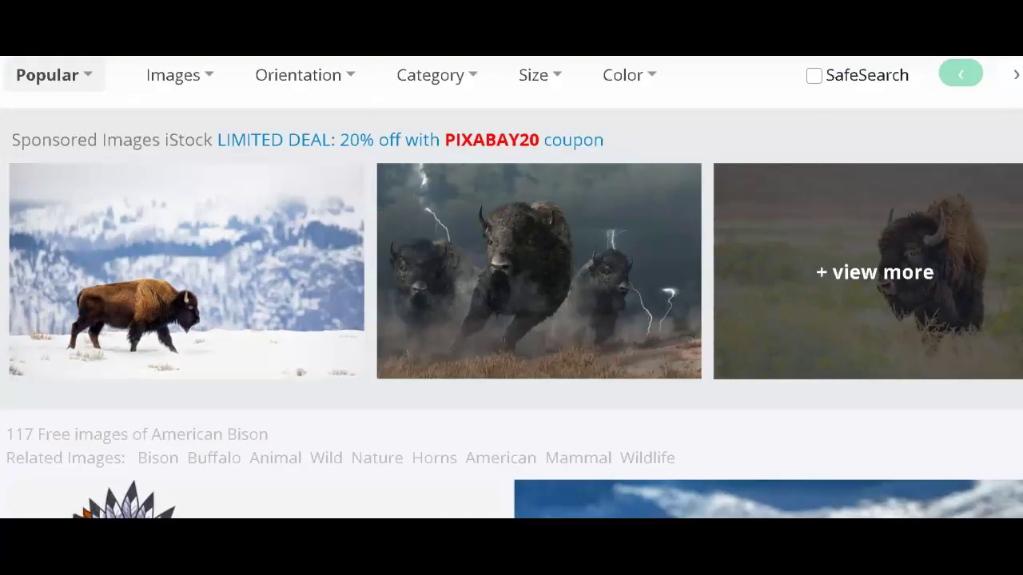
pyautogui.scroll(-10, 511, 287)
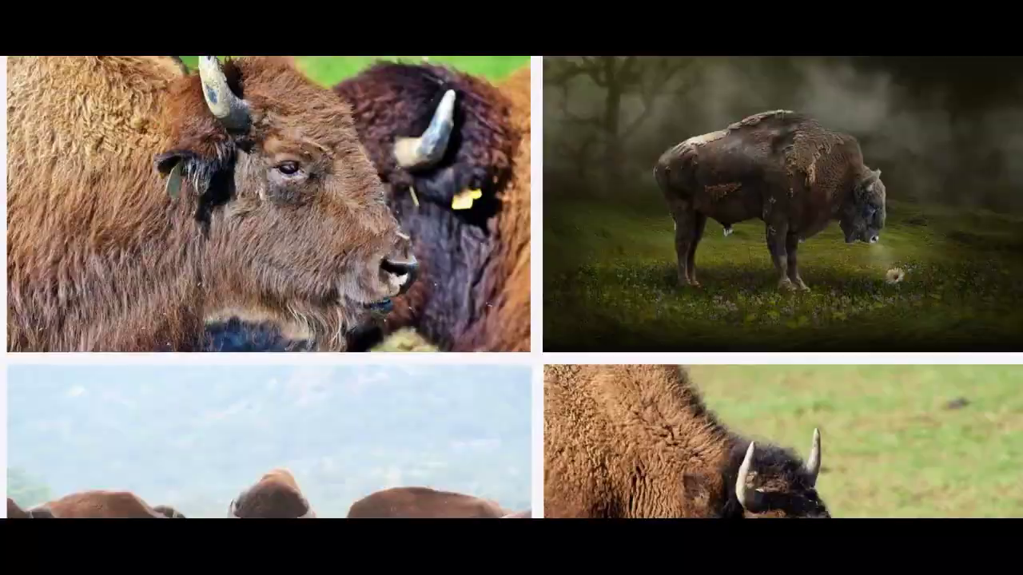
pyautogui.scroll(-10, 511, 288)
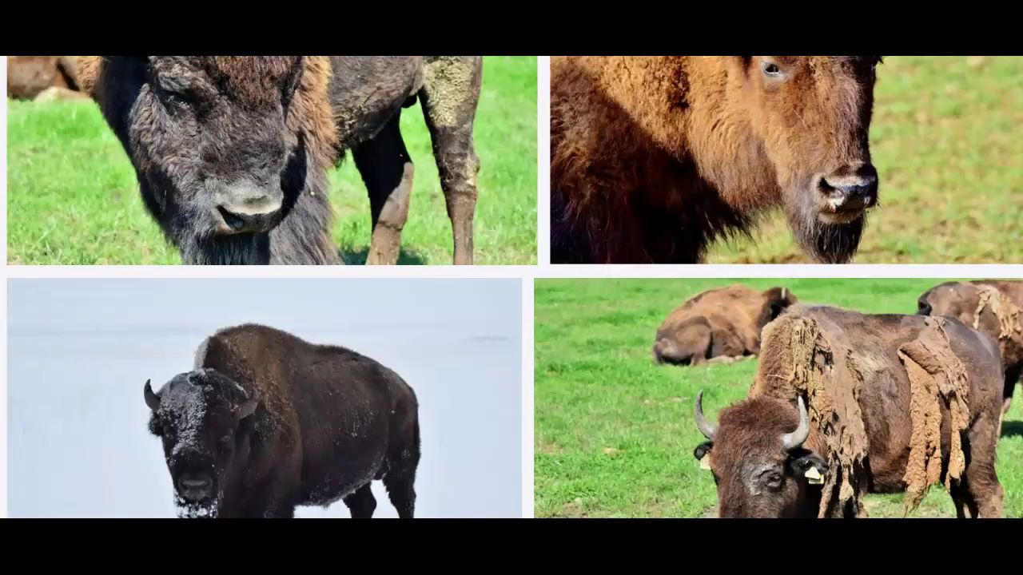
pyautogui.scroll(-3, 512, 287)
pyautogui.scroll(-10, 511, 287)
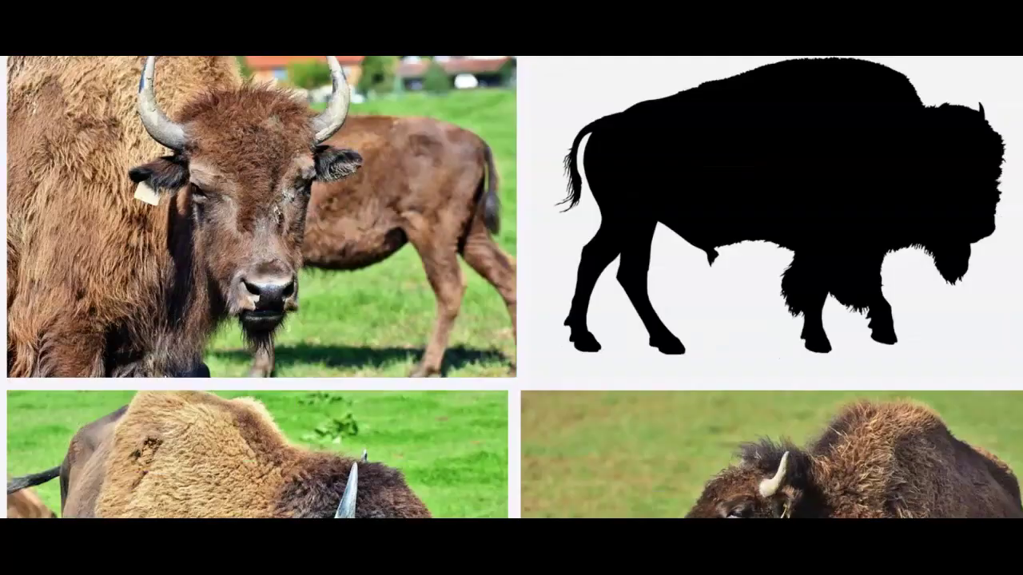
pyautogui.scroll(-5, 511, 287)
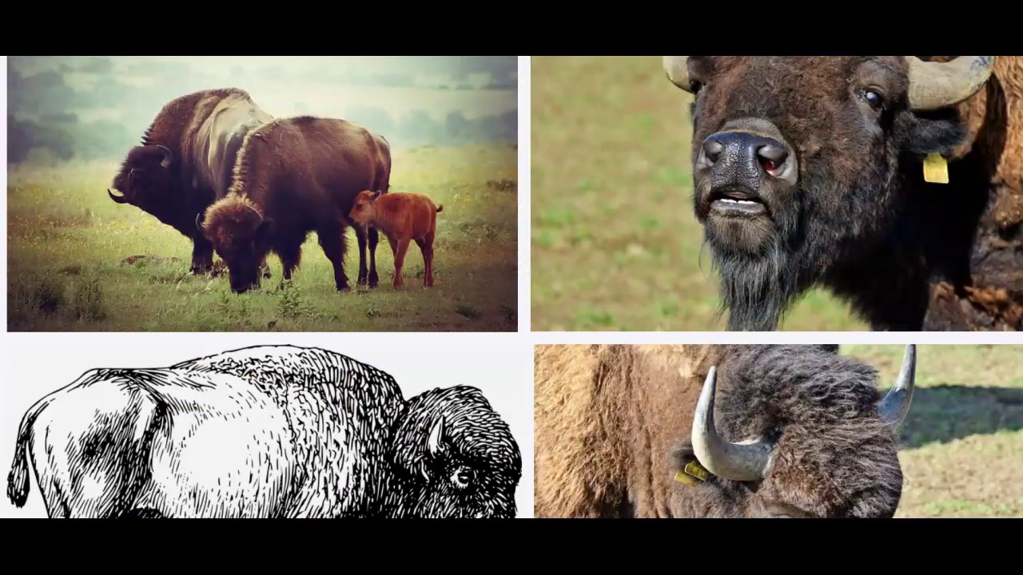
pyautogui.scroll(1, 512, 287)
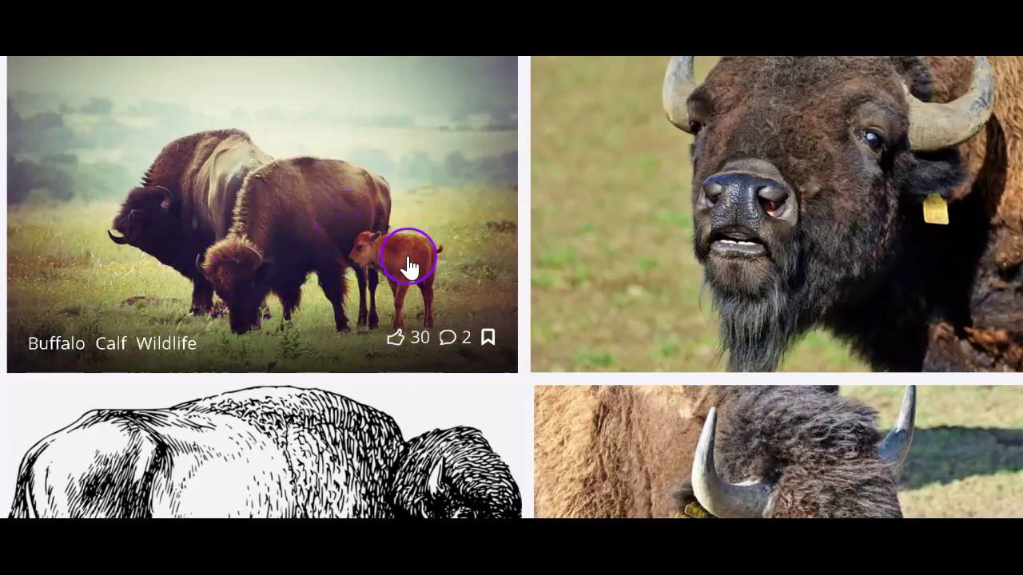
# Open the bison-and-calf photo and check its Pixabay License: free for commercial use, no attribution.
pyautogui.click(282, 227)
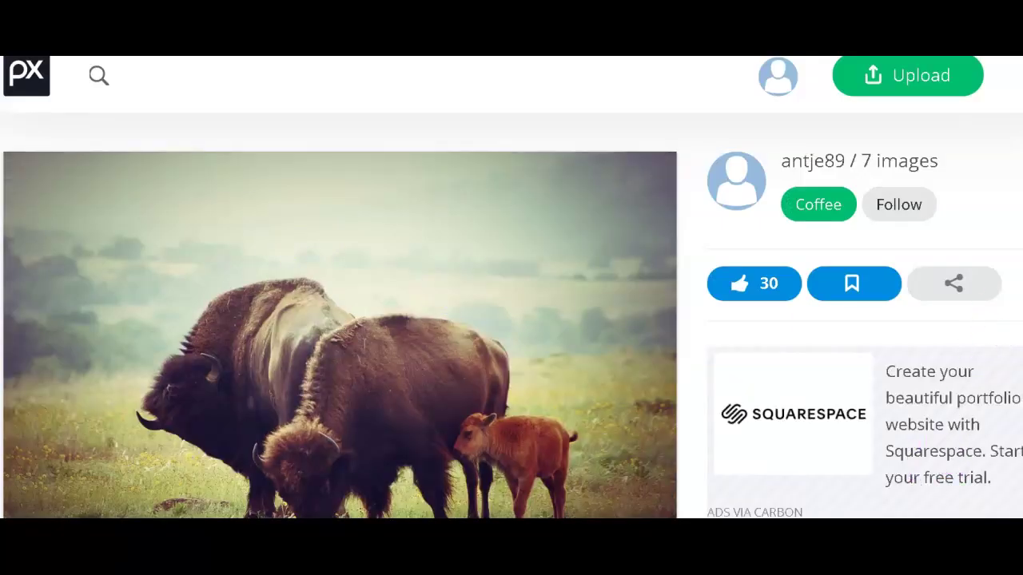
pyautogui.scroll(-3, 998, 283)
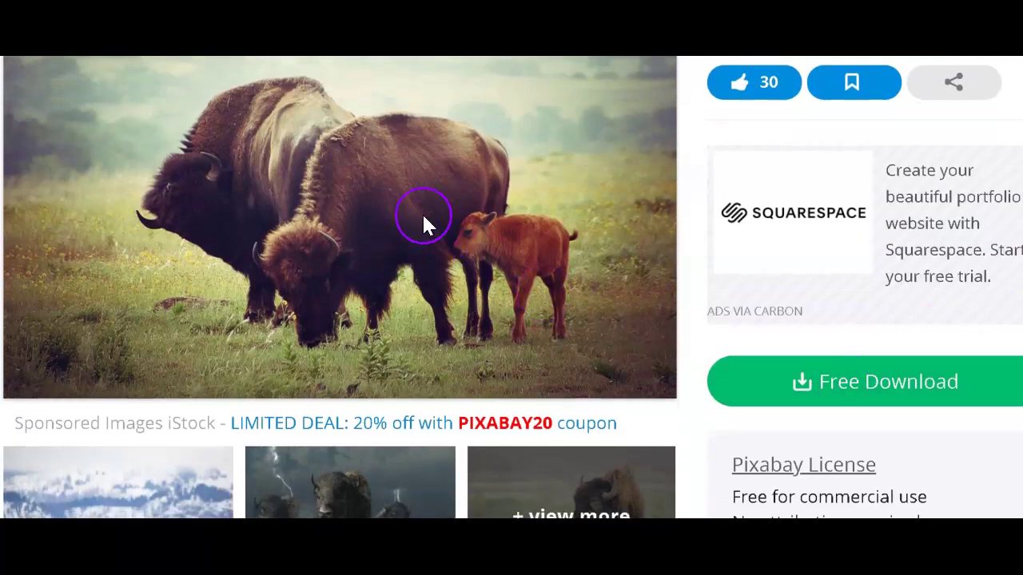
pyautogui.scroll(-3, 512, 287)
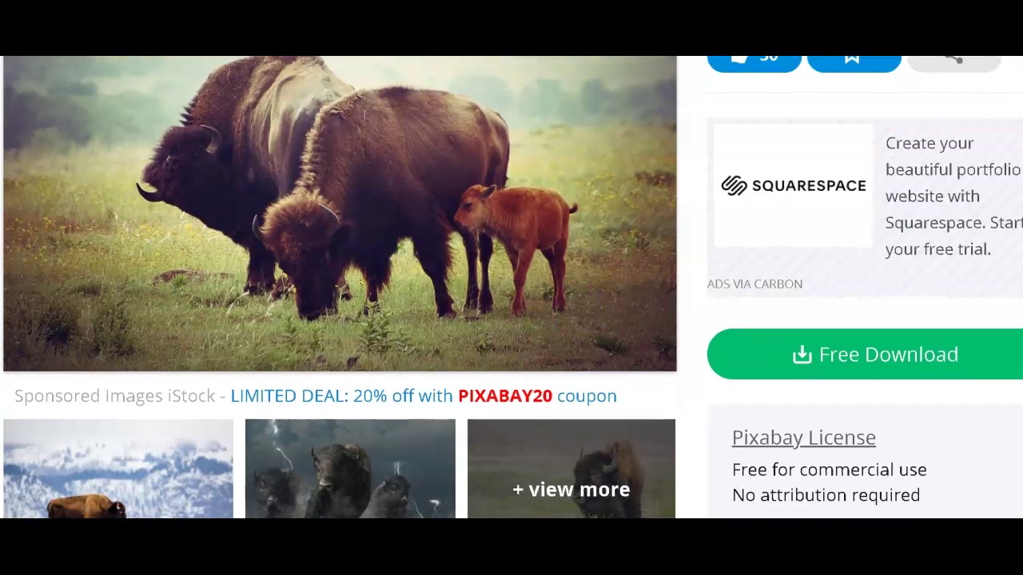
pyautogui.scroll(3, 512, 287)
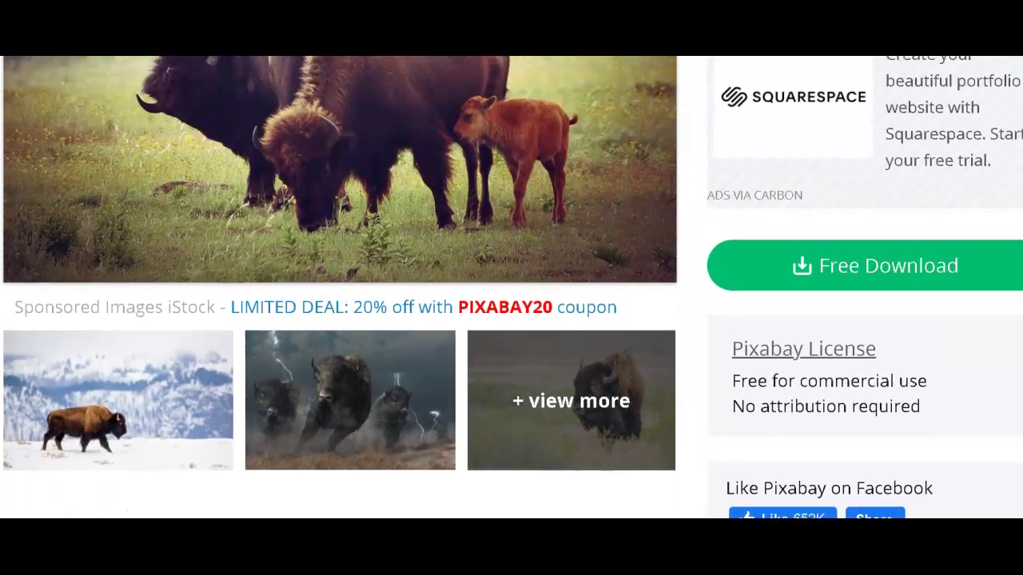
pyautogui.scroll(1, 512, 288)
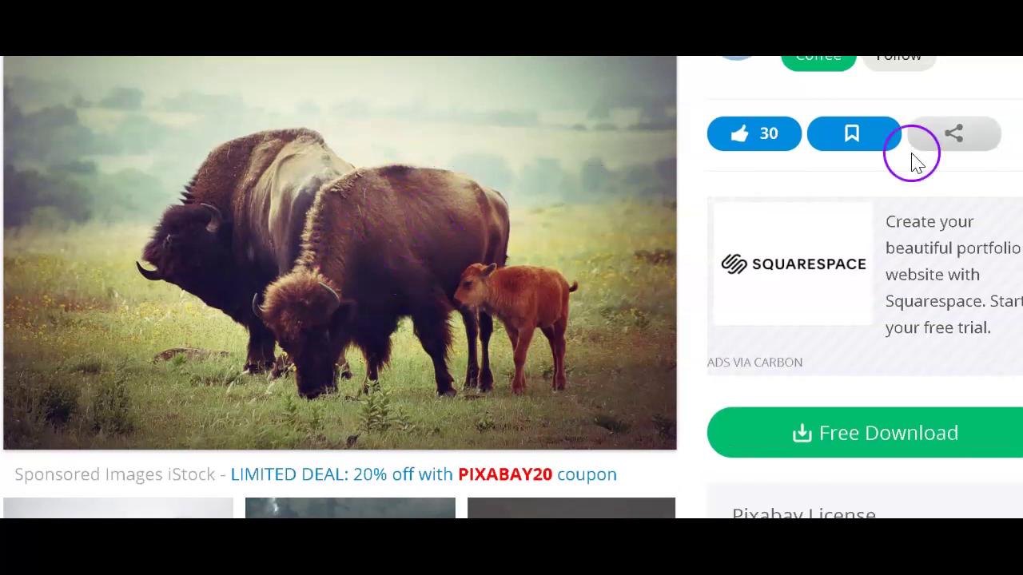
pyautogui.scroll(2, 512, 288)
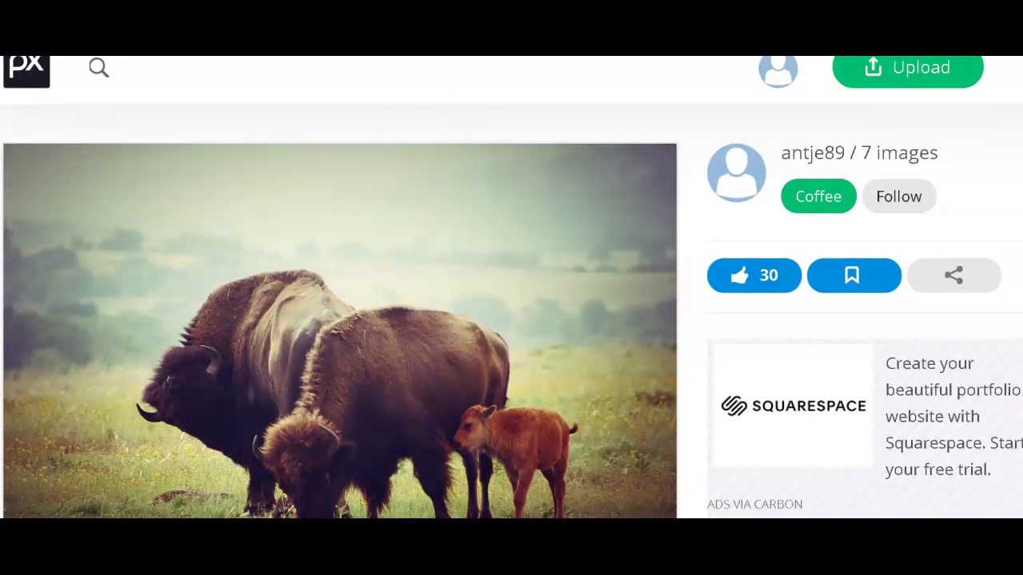
pyautogui.scroll(-5, 621, 156)
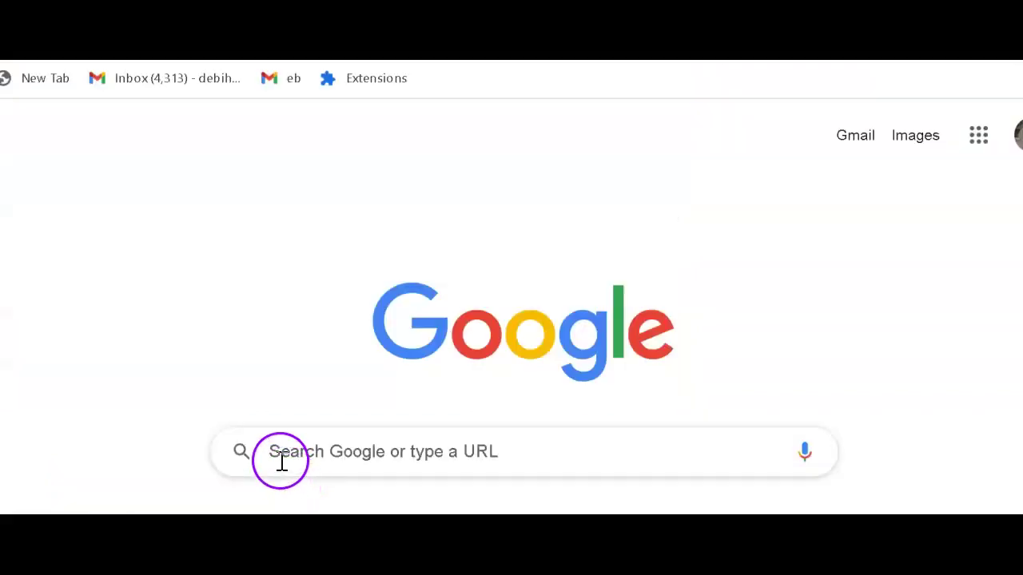
# Search Google Images for 'american bison' and open the doi.gov 'National Mammal' result.
pyautogui.click(281, 454)
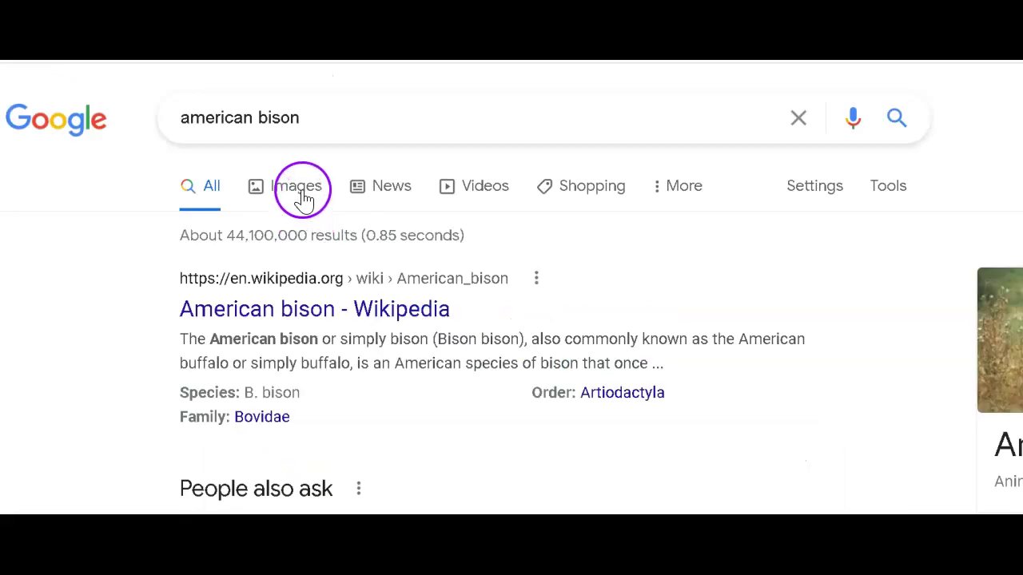
pyautogui.click(302, 189)
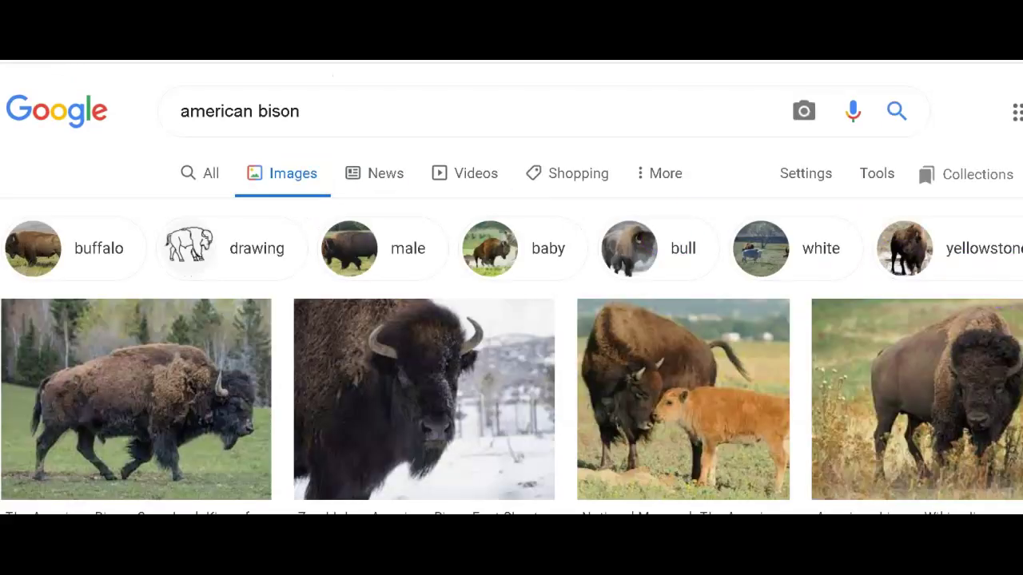
pyautogui.scroll(-2, 512, 320)
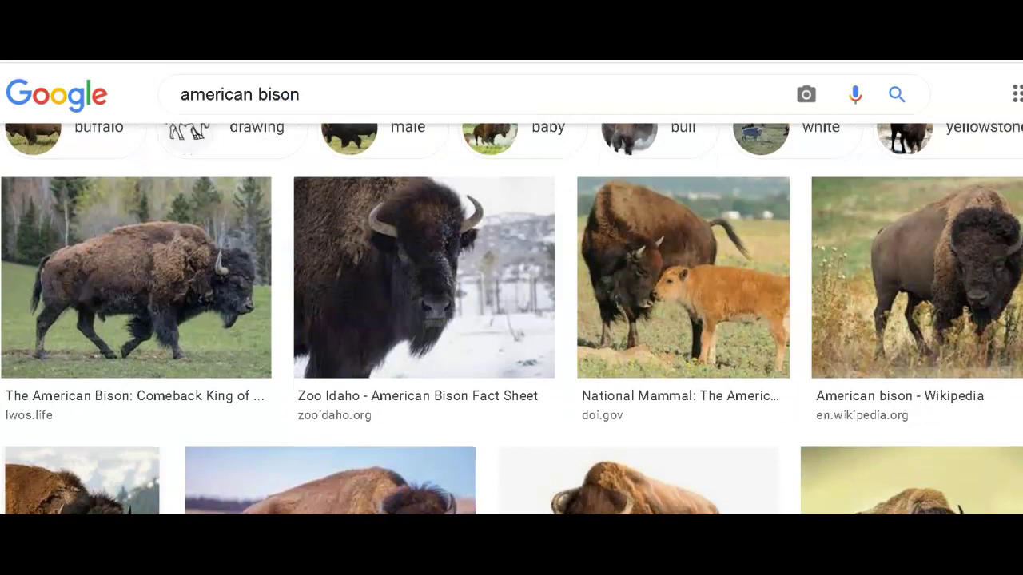
pyautogui.scroll(-1, 512, 320)
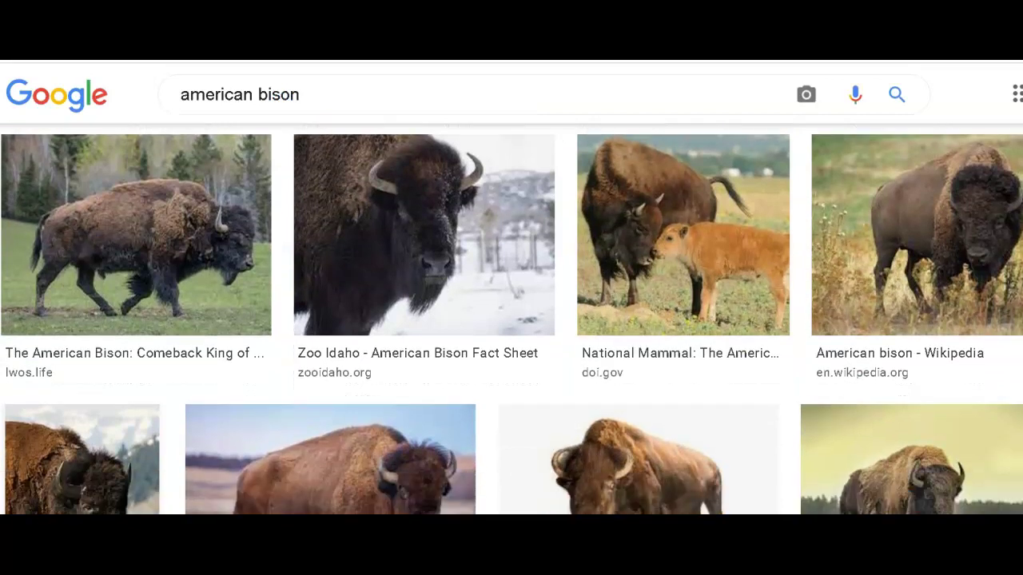
pyautogui.click(657, 364)
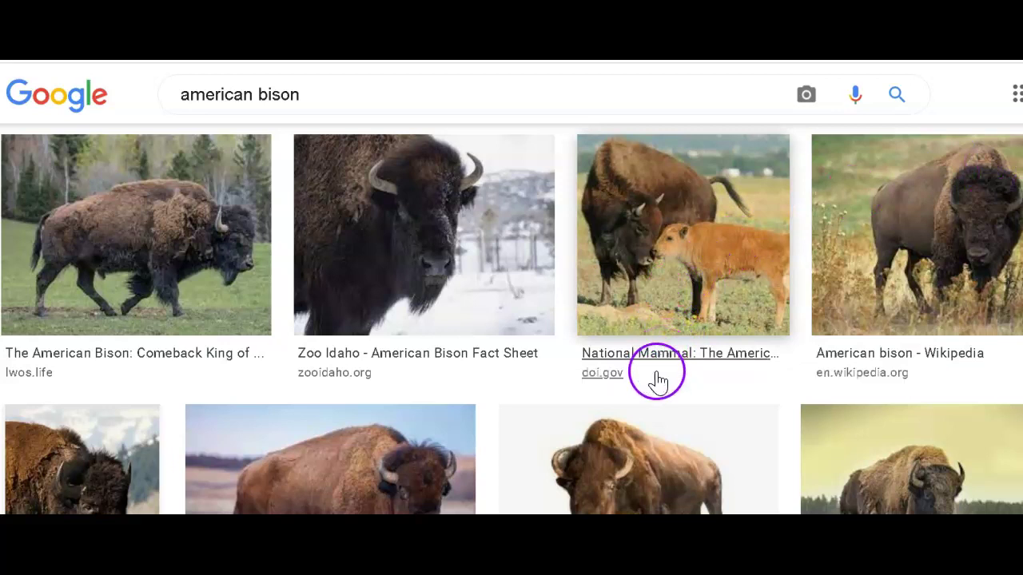
pyautogui.click(657, 361)
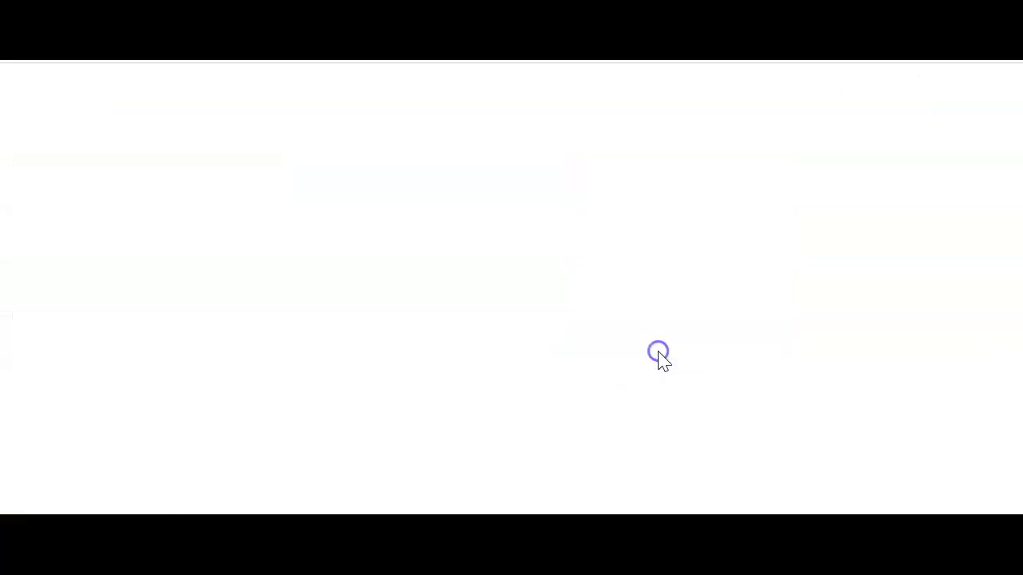
# Copy the web address of the '15 Facts About Our National Mammal' article and return to Word.
pyautogui.click(106, 423)
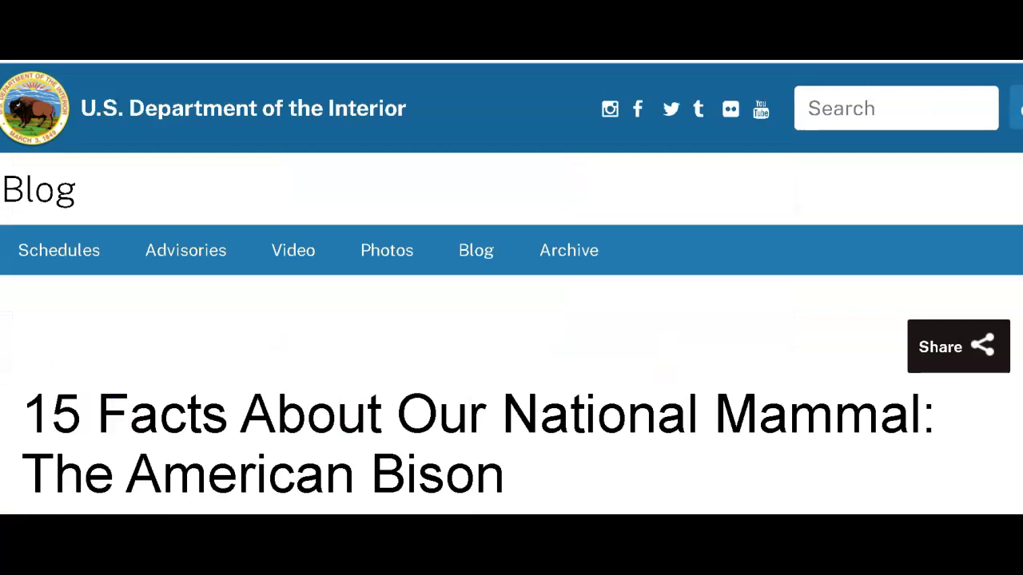
pyautogui.click(56, 485)
pyautogui.click(480, 70)
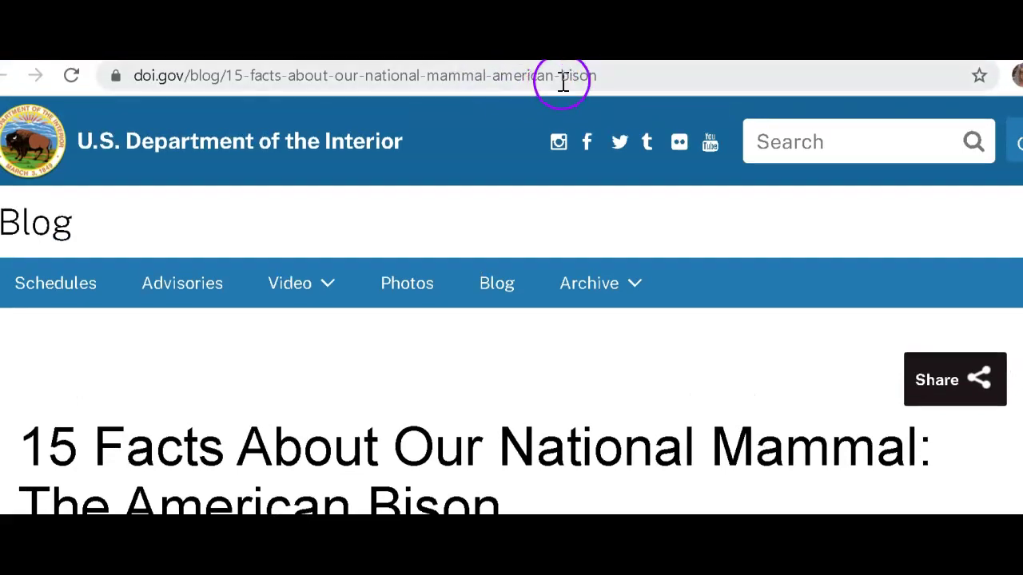
pyautogui.click(592, 76)
pyautogui.rightClick(590, 80)
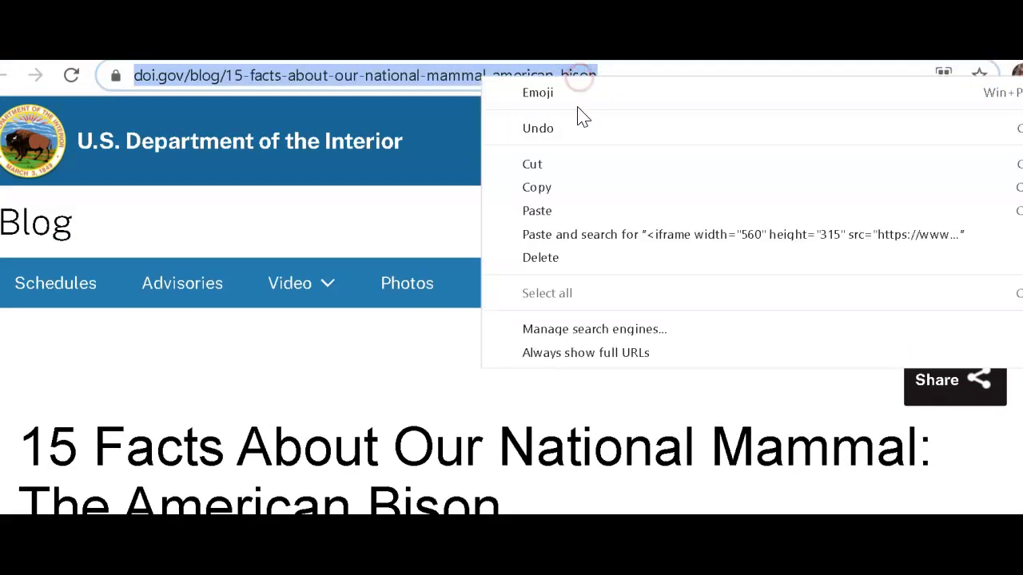
pyautogui.click(556, 189)
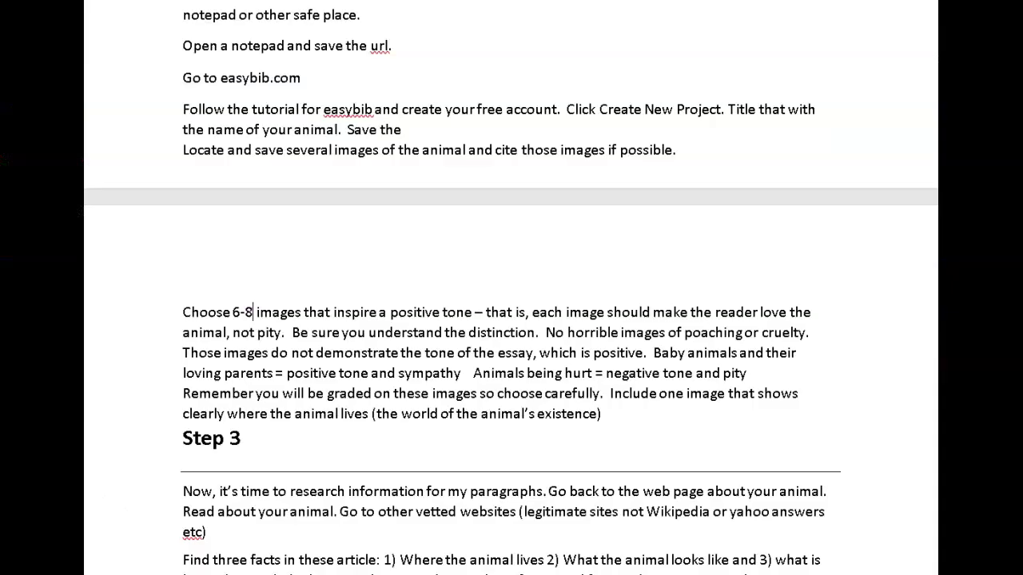
pyautogui.scroll(-5, 511, 288)
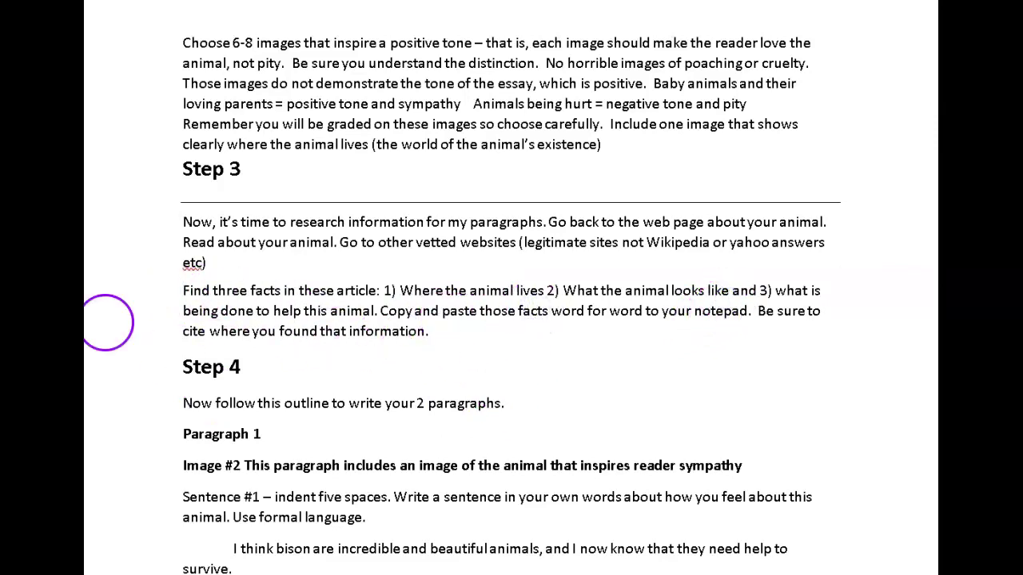
pyautogui.click(242, 310)
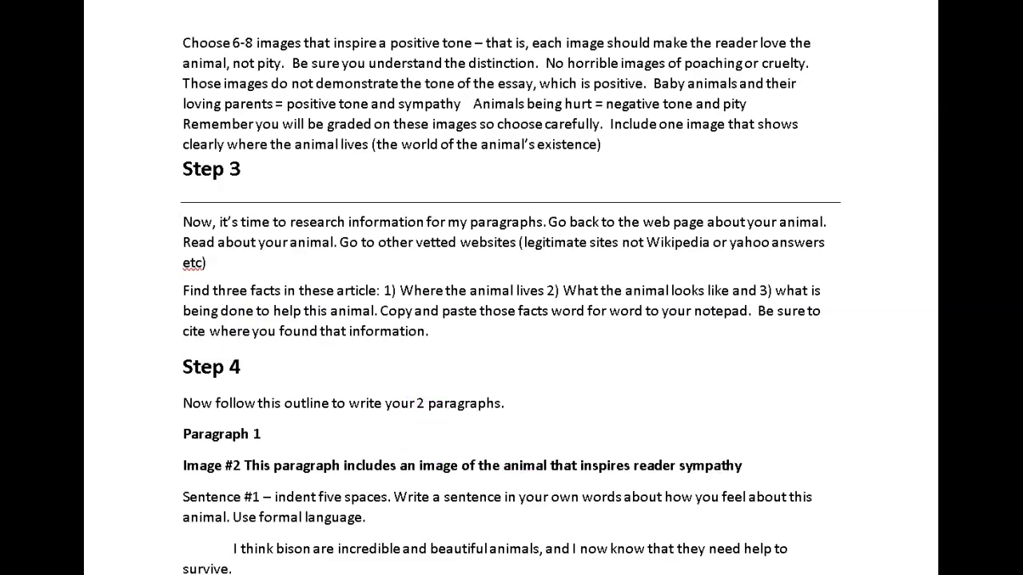
pyautogui.scroll(-5, 511, 296)
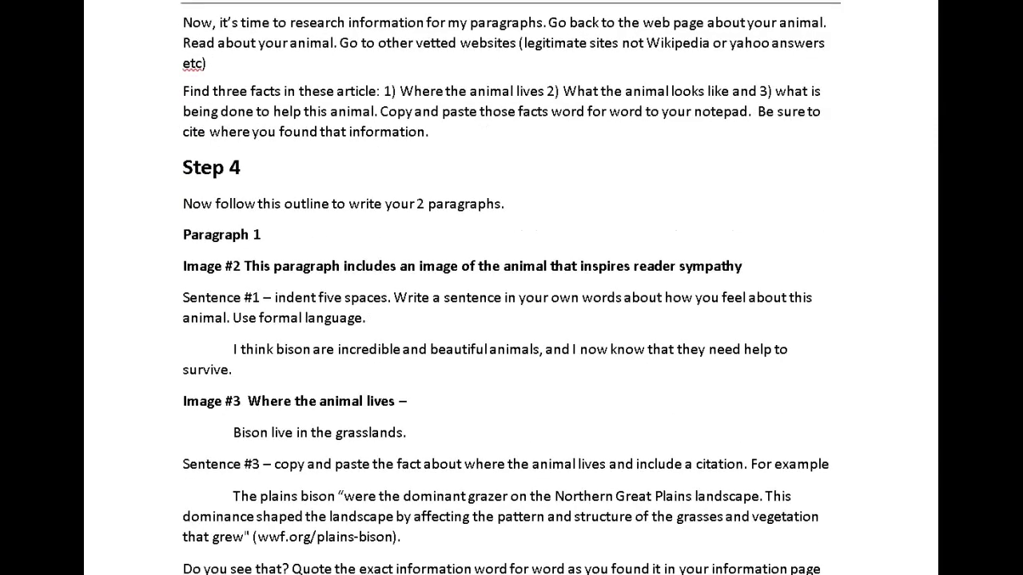
pyautogui.scroll(-1, 511, 288)
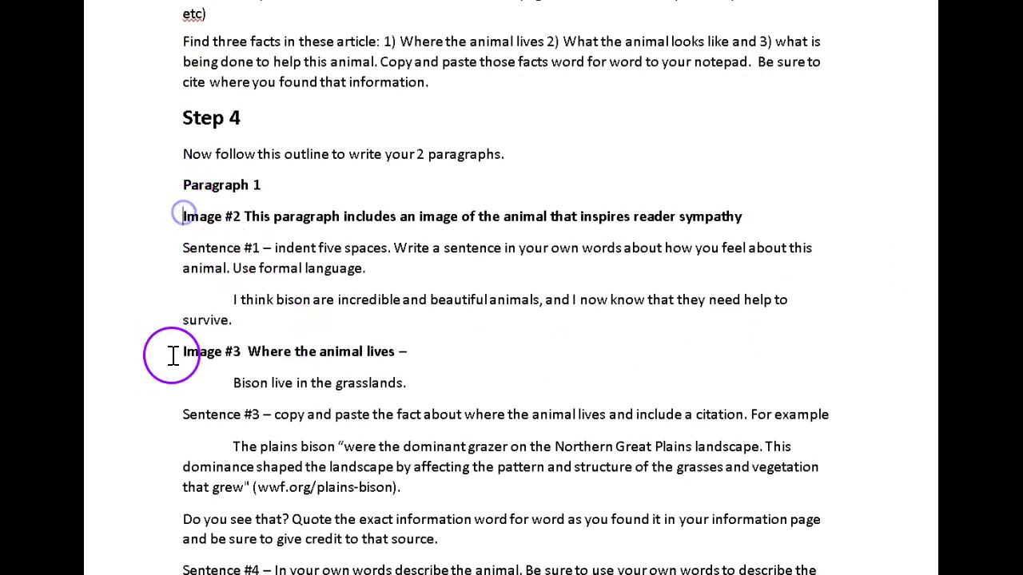
pyautogui.click(182, 252)
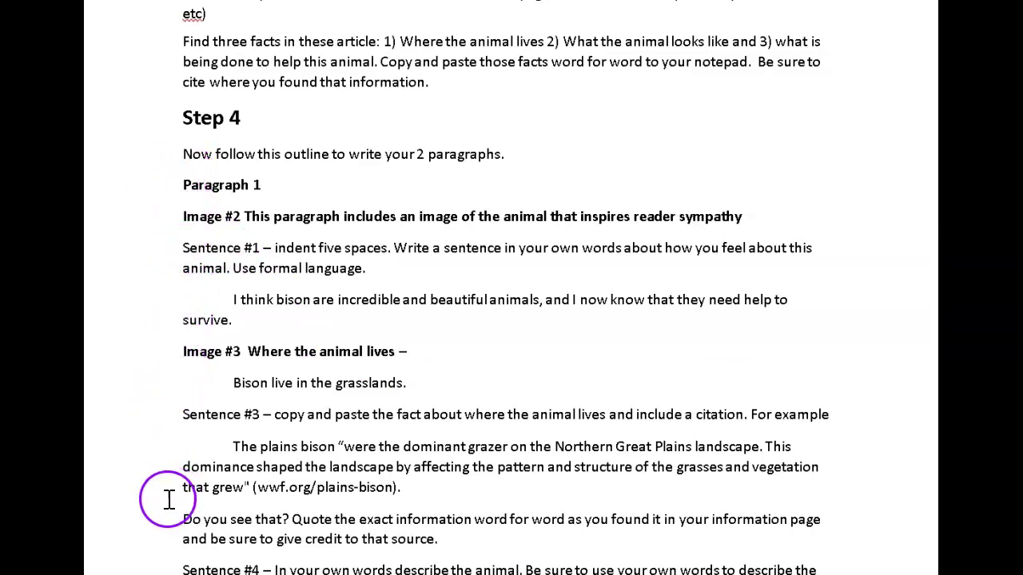
pyautogui.scroll(-5, 511, 288)
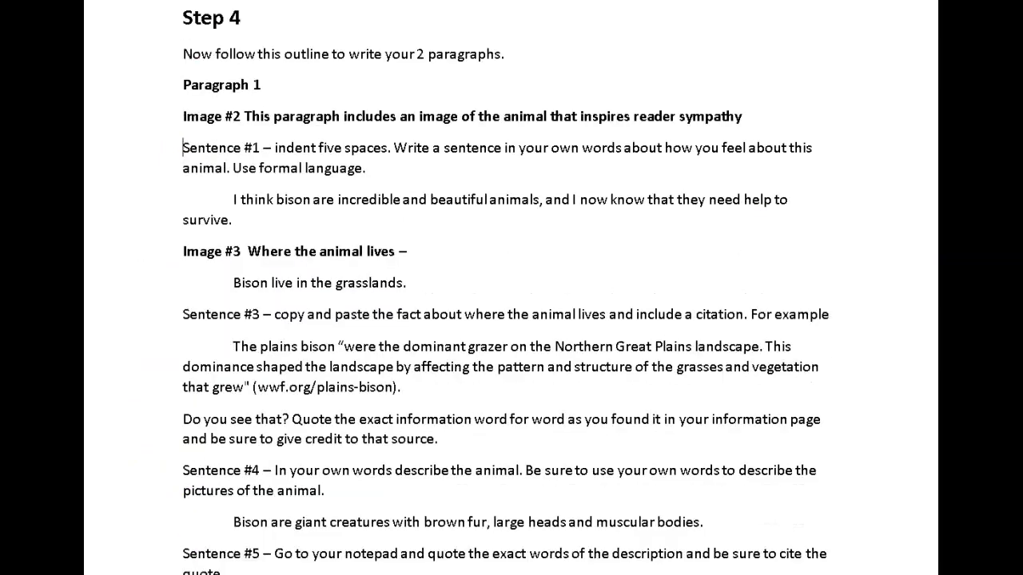
pyautogui.scroll(-13, 512, 287)
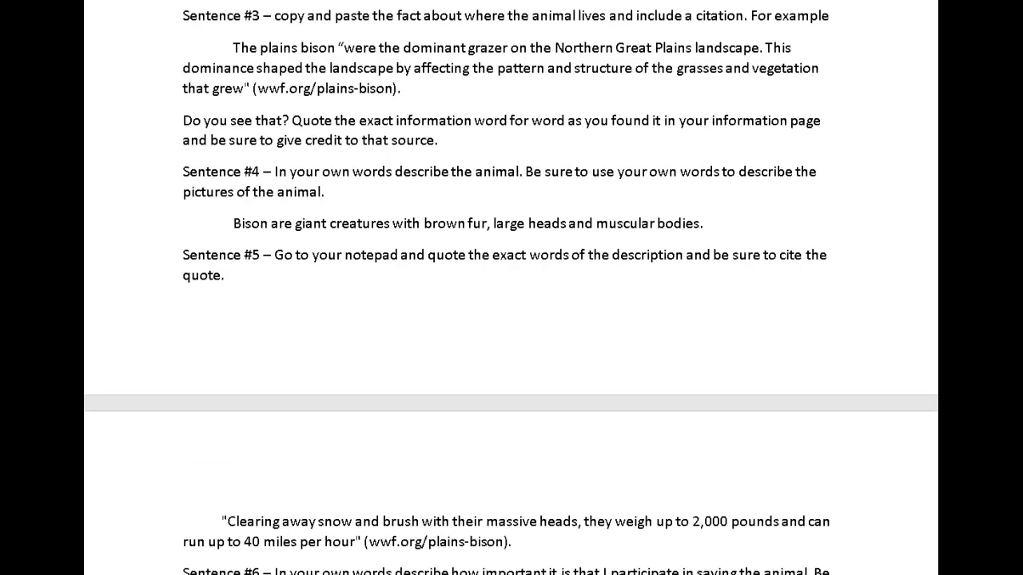
pyautogui.scroll(-8, 303, 128)
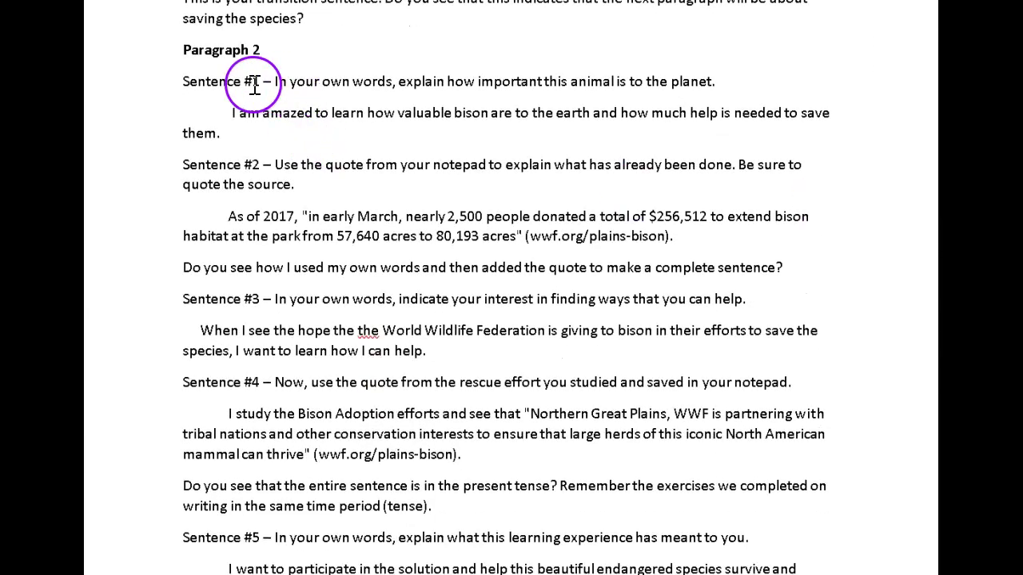
pyautogui.click(175, 84)
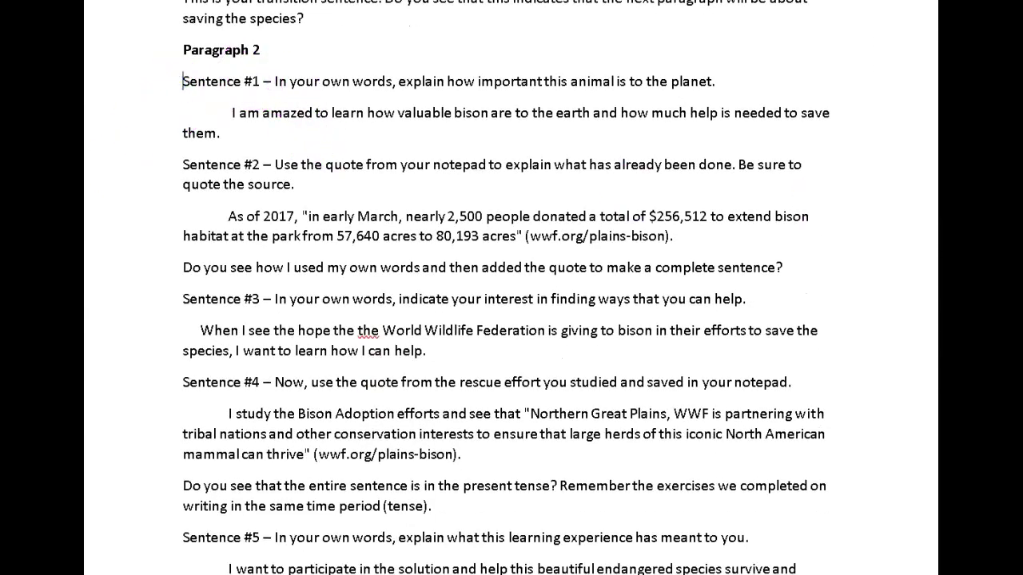
pyautogui.click(182, 164)
pyautogui.scroll(-4, 506, 287)
pyautogui.scroll(-15, 511, 288)
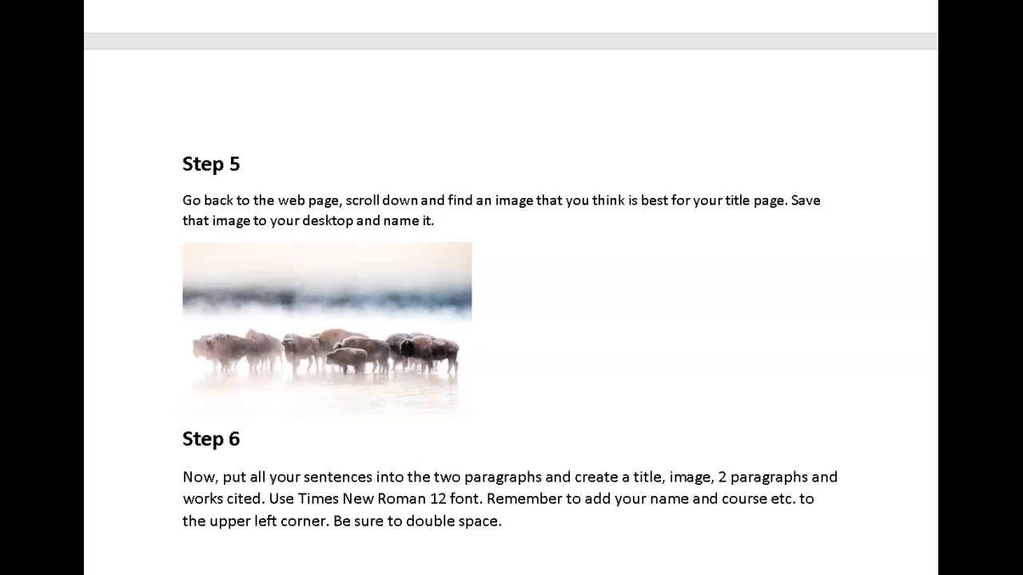
pyautogui.scroll(-5, 333, 527)
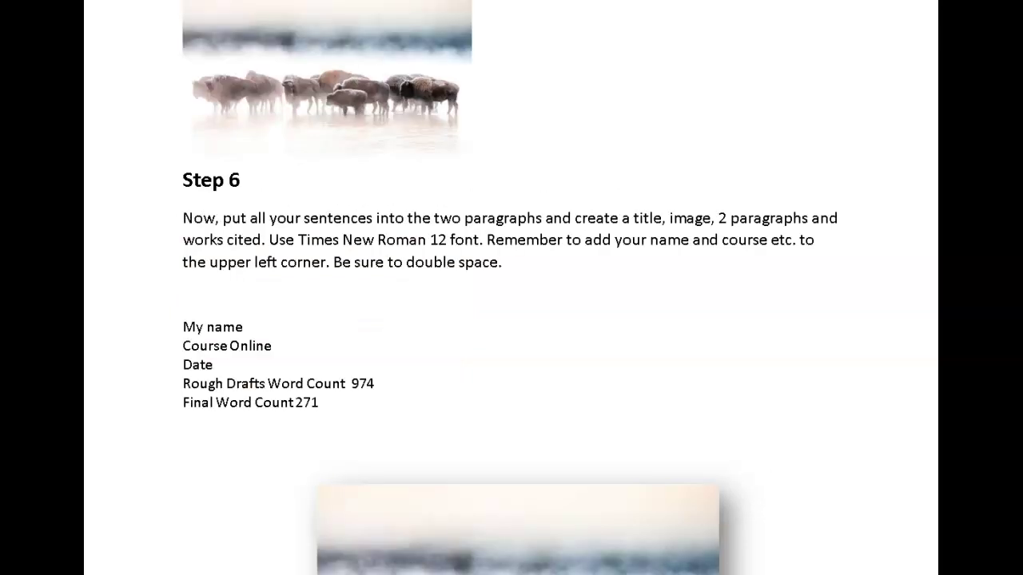
pyautogui.scroll(-1, 510, 288)
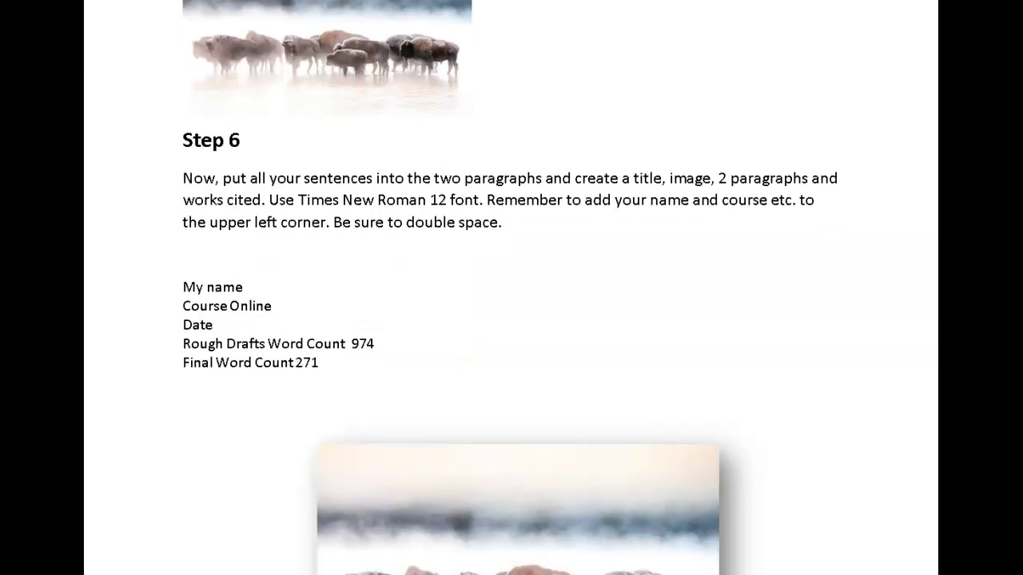
pyautogui.scroll(-1, 509, 288)
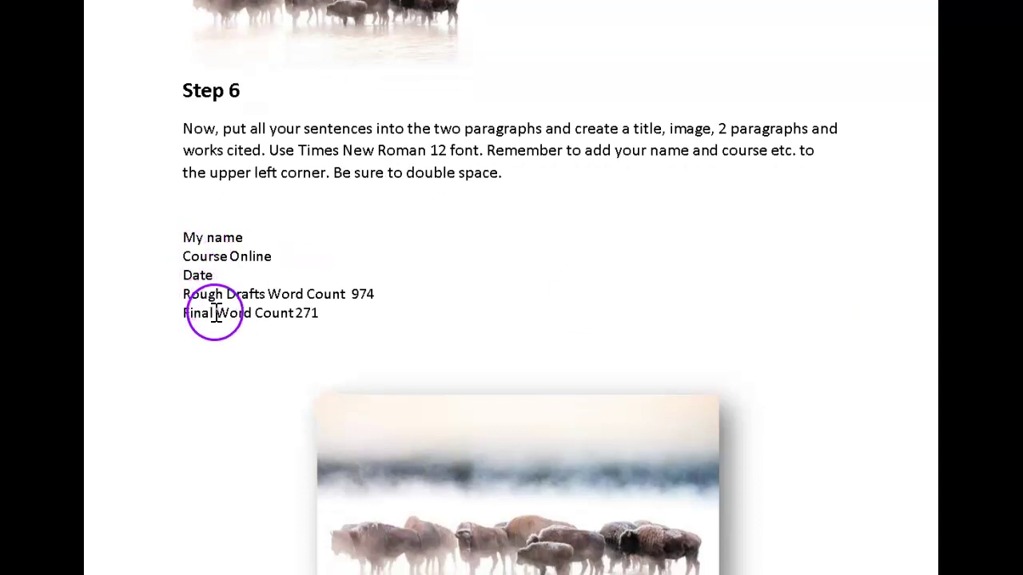
pyautogui.moveTo(178, 293); pyautogui.dragTo(310, 322)
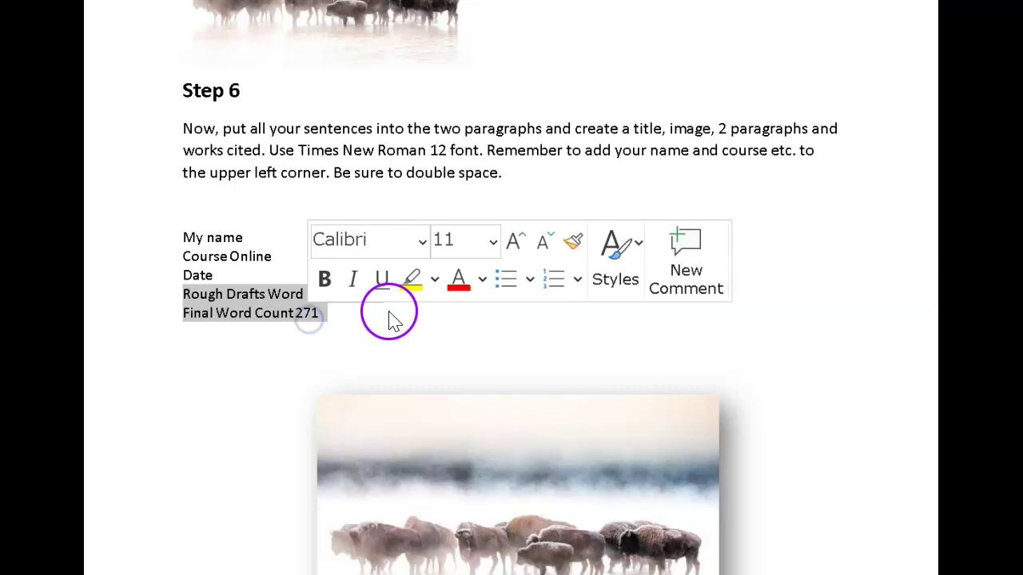
pyautogui.click(392, 319)
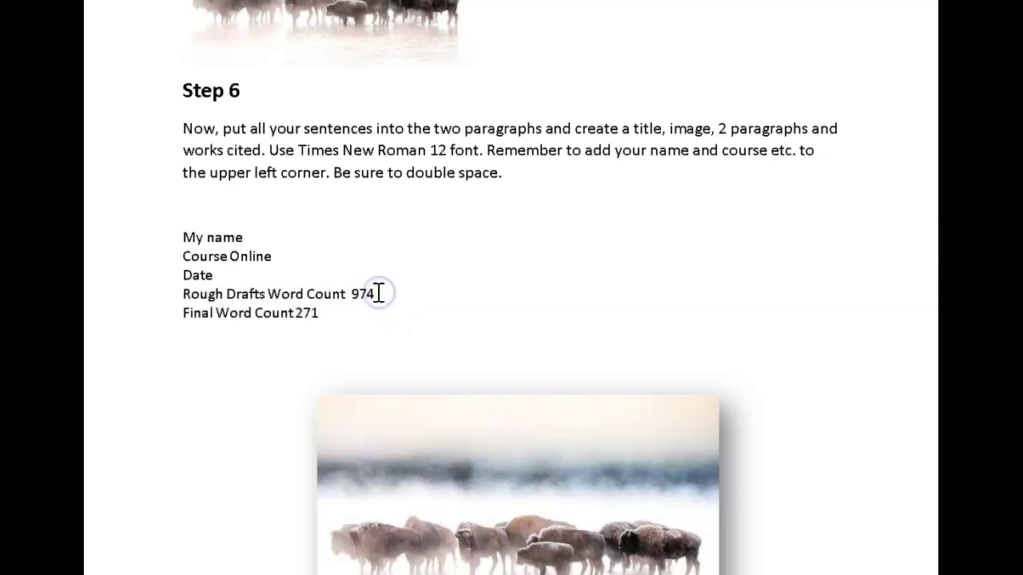
pyautogui.click(365, 313)
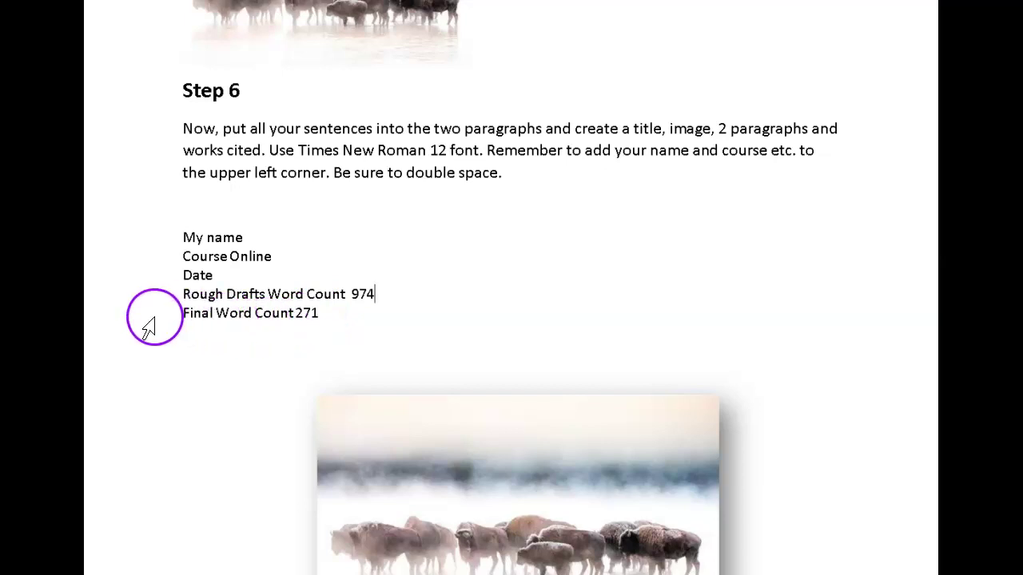
pyautogui.moveTo(229, 321); pyautogui.dragTo(307, 331)
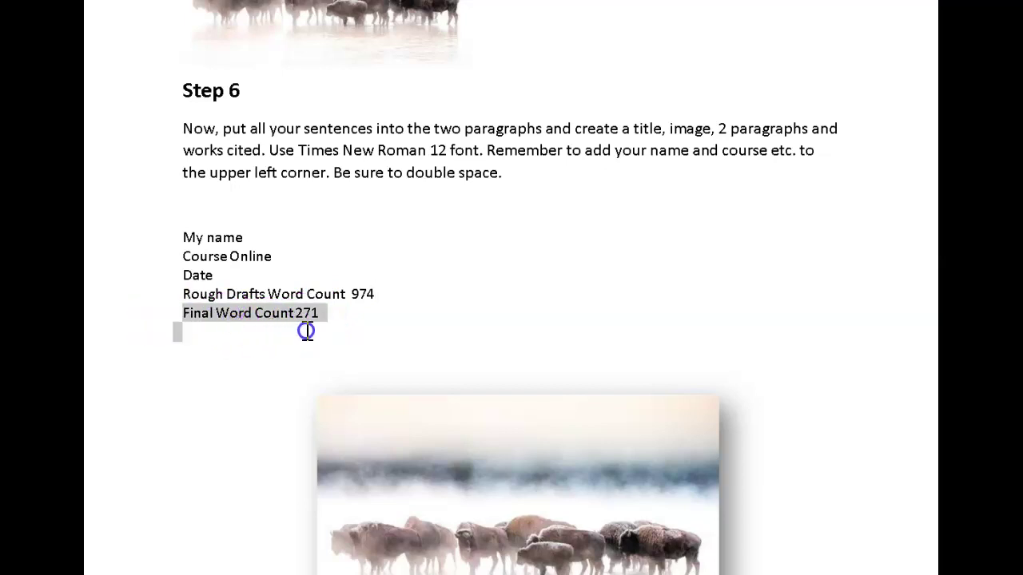
pyautogui.click(328, 333)
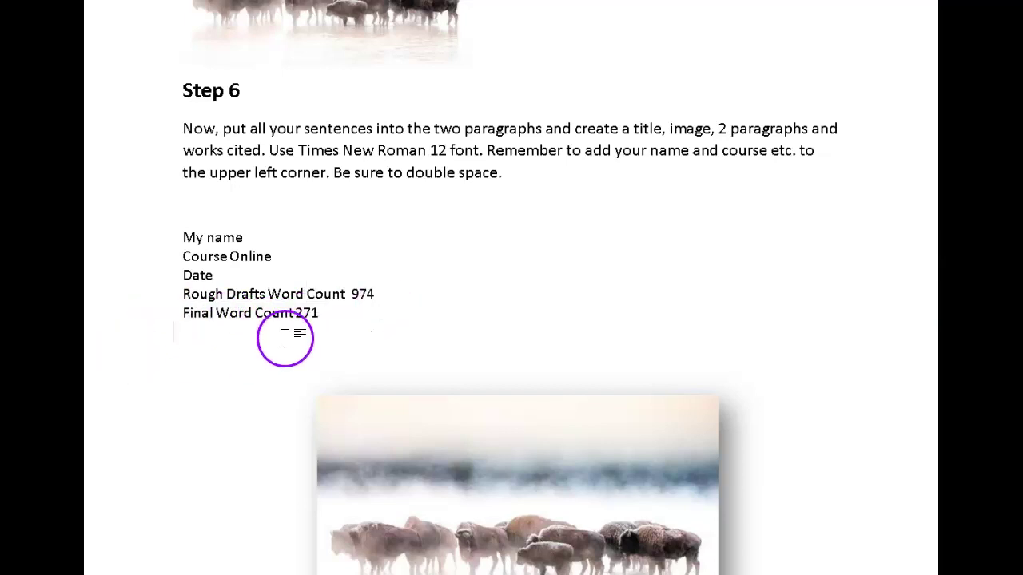
pyautogui.click(362, 334)
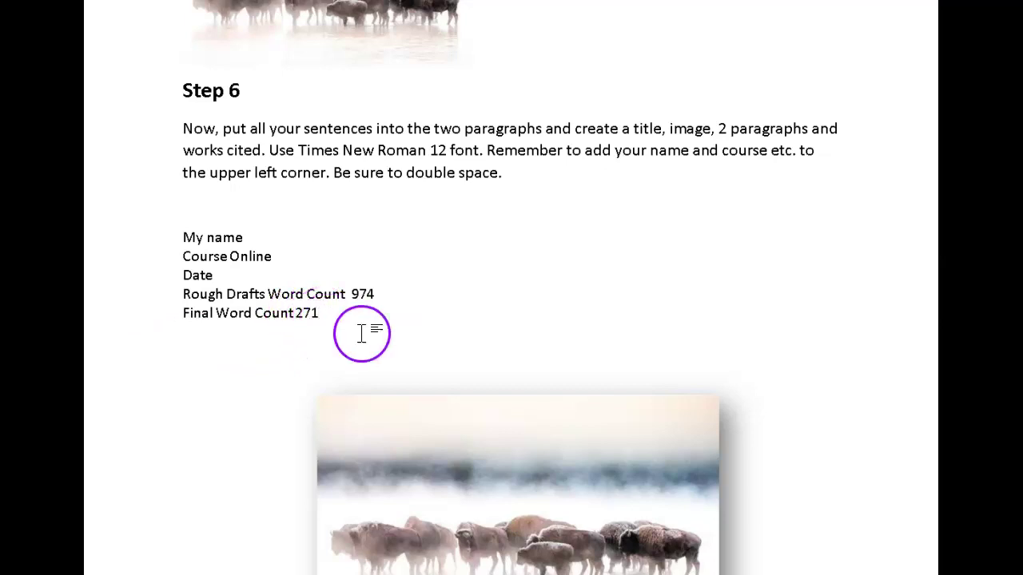
pyautogui.click(349, 293)
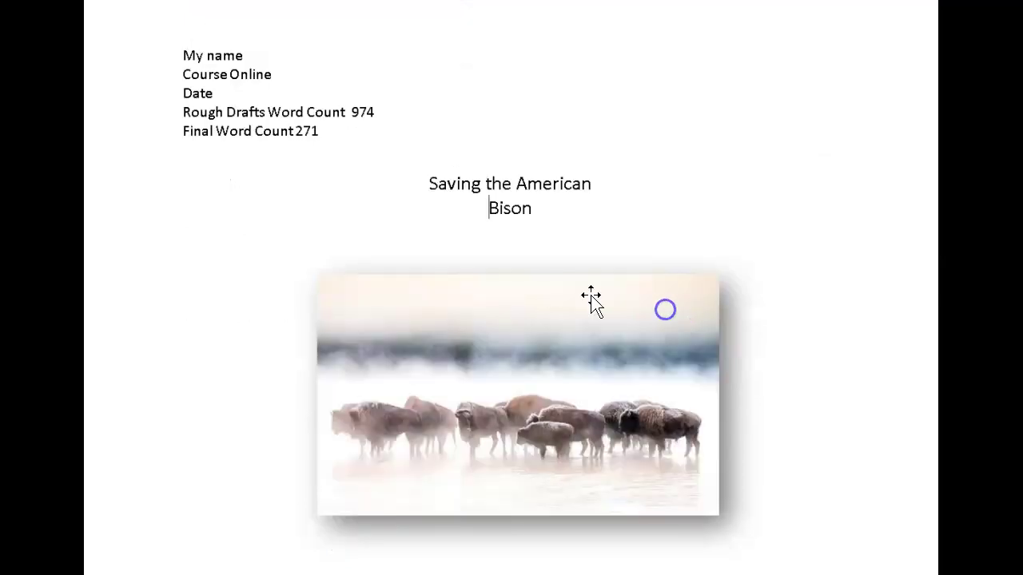
# Nudge the herd photo up under the title, leaving its shadowed picture style unchanged.
pyautogui.moveTo(588, 299); pyautogui.dragTo(589, 279)
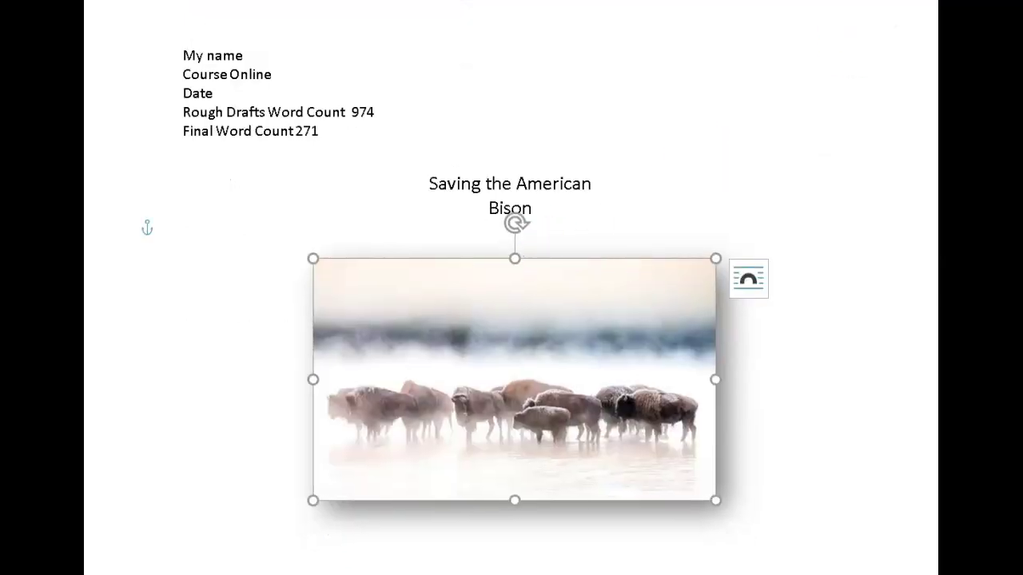
pyautogui.click(667, 1)
pyautogui.moveTo(320, 8)
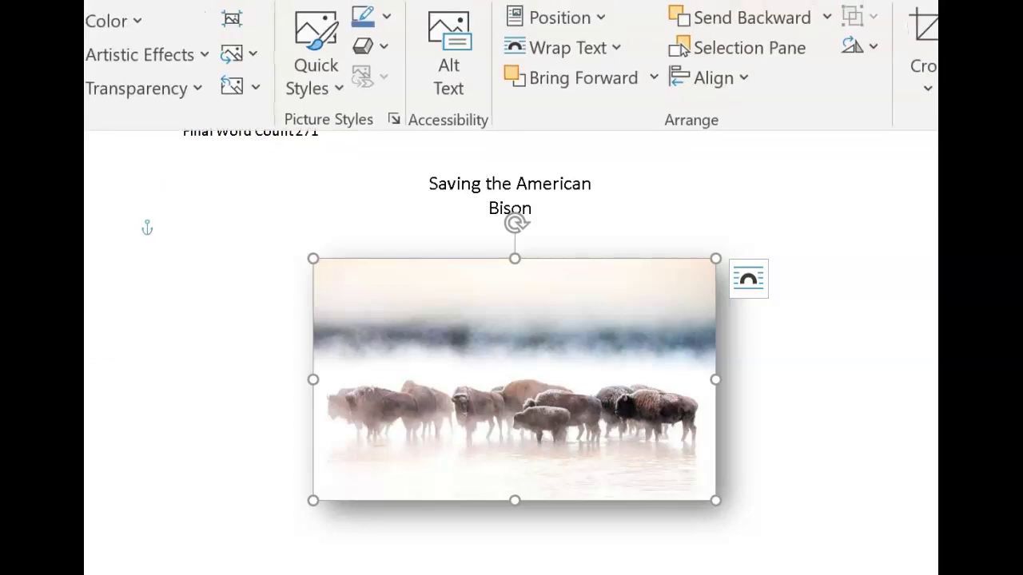
pyautogui.click(337, 89)
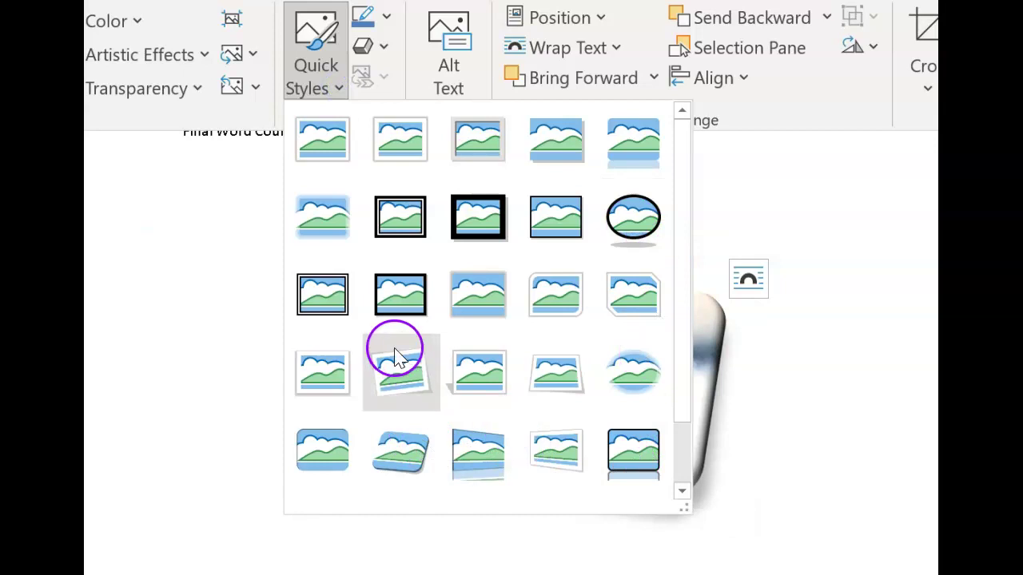
pyautogui.click(826, 265)
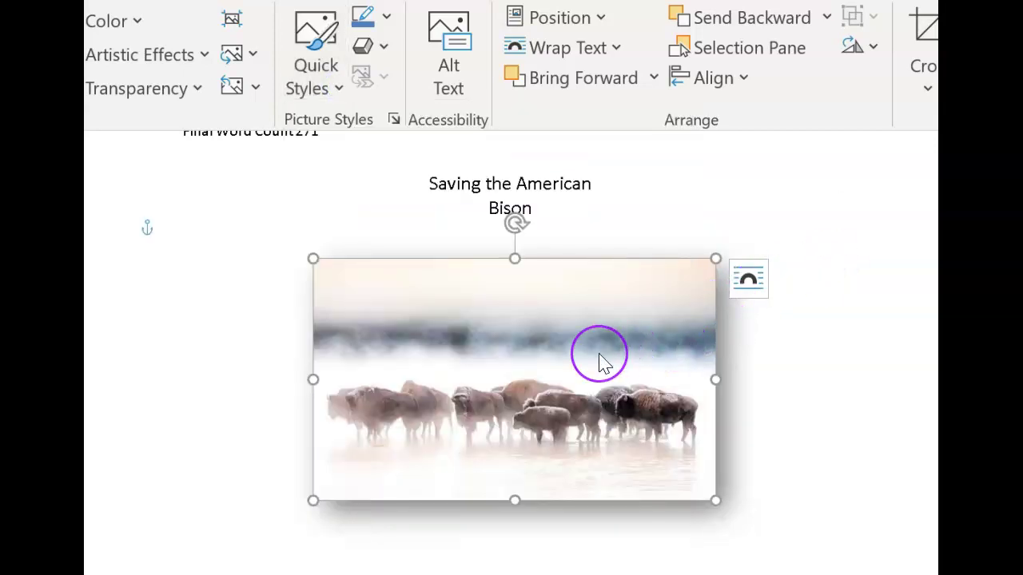
pyautogui.click(868, 324)
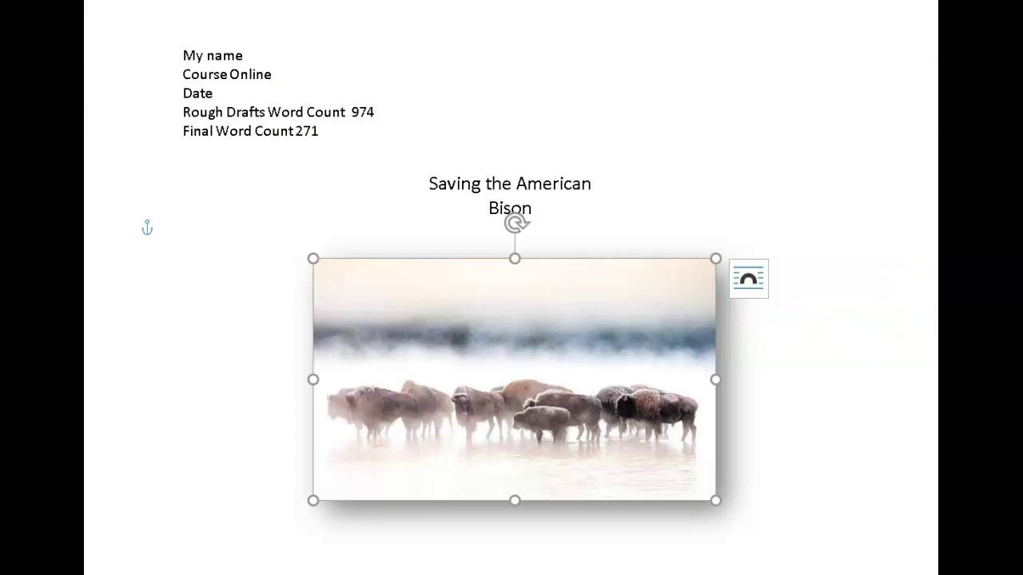
pyautogui.scroll(-10, 512, 320)
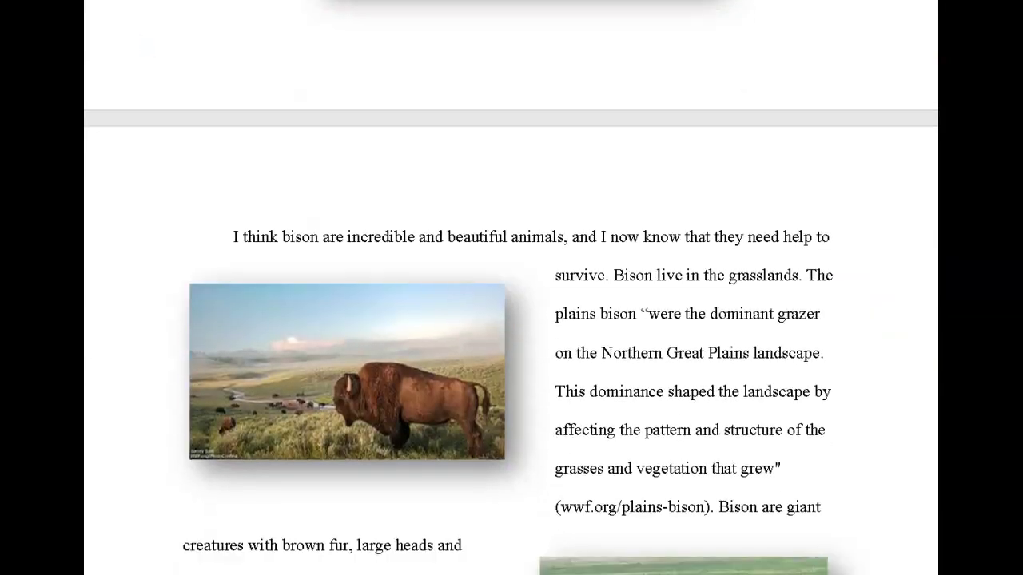
# Move the lone-bison landscape photo down slightly and shrink it from its top-right corner.
pyautogui.scroll(-3, 511, 320)
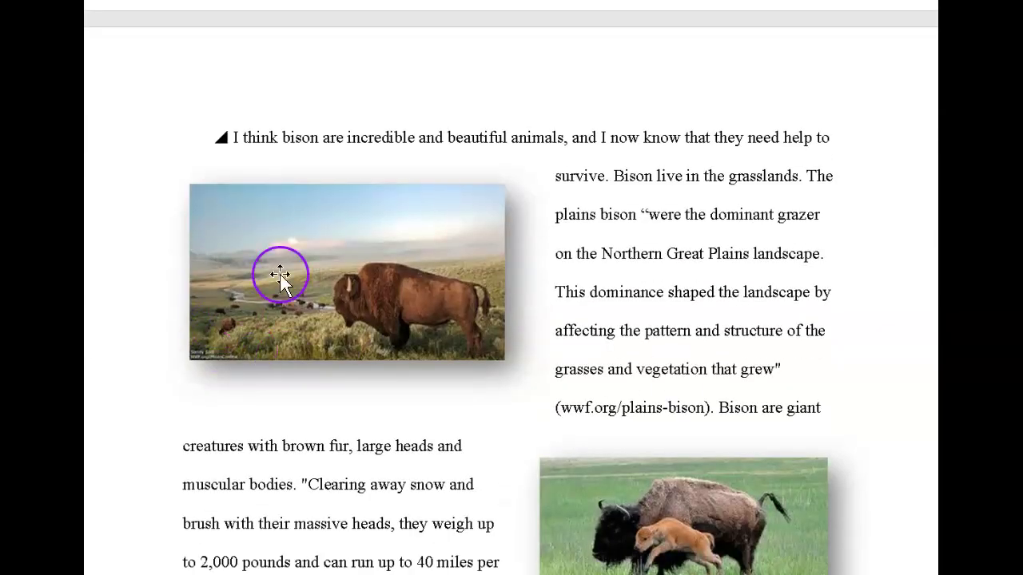
pyautogui.moveTo(322, 245); pyautogui.dragTo(323, 263)
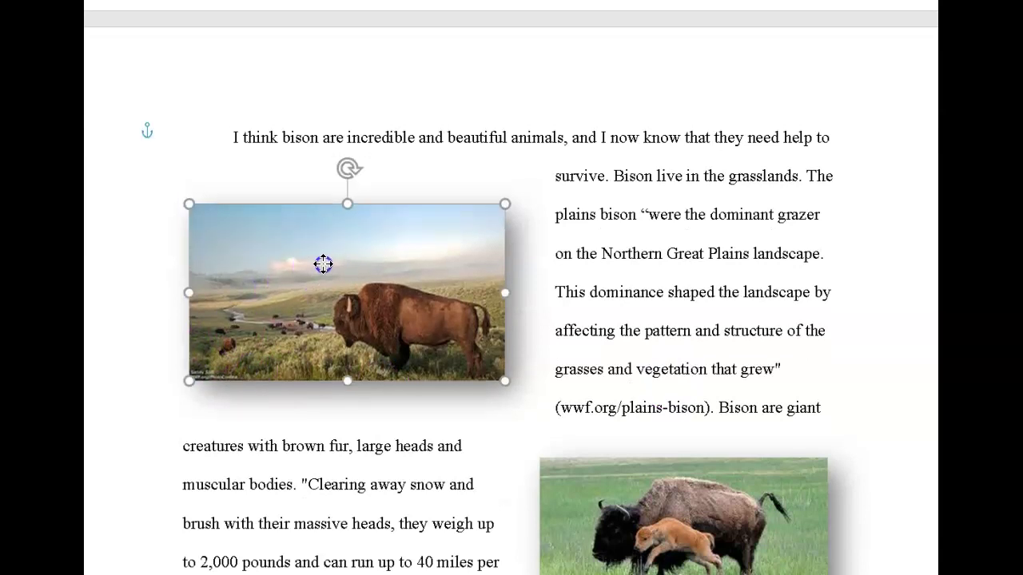
pyautogui.click(505, 202)
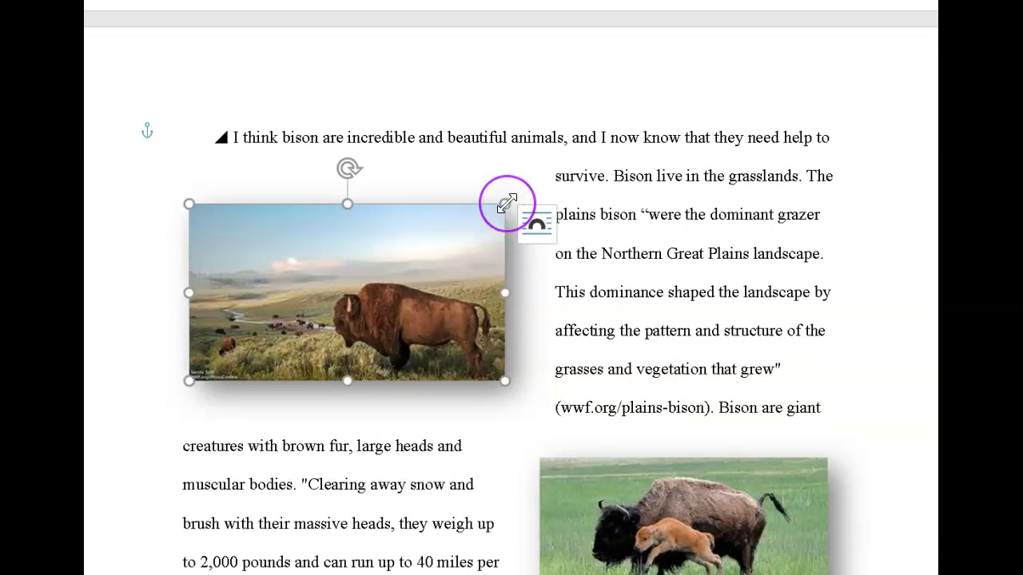
pyautogui.moveTo(506, 203); pyautogui.dragTo(431, 245)
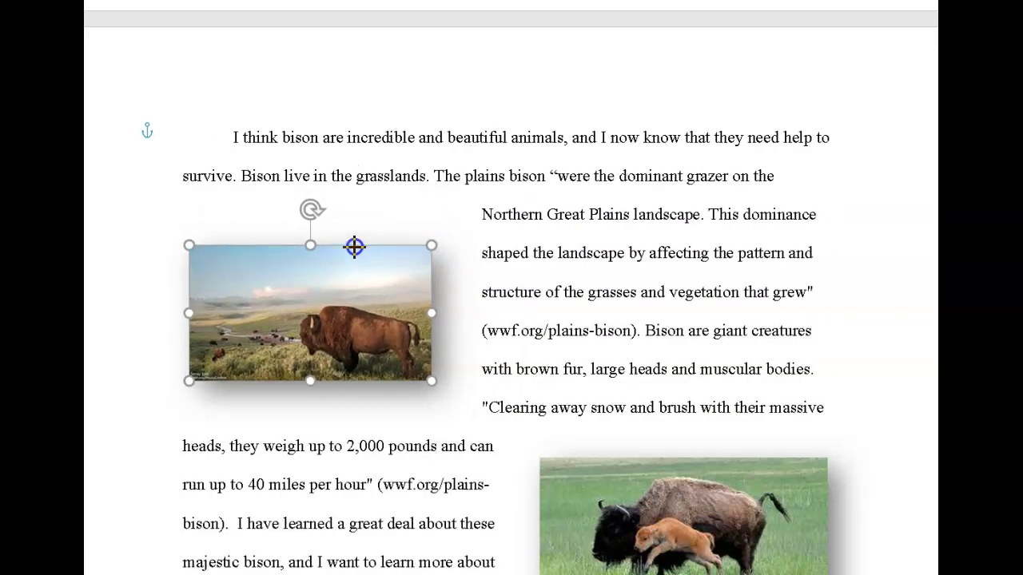
pyautogui.click(841, 297)
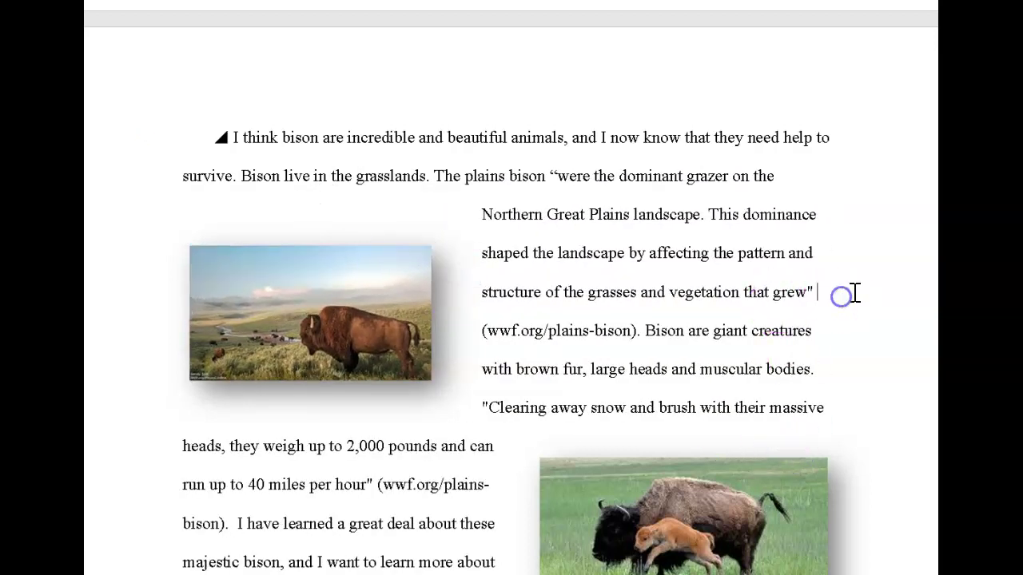
pyautogui.scroll(-5, 512, 288)
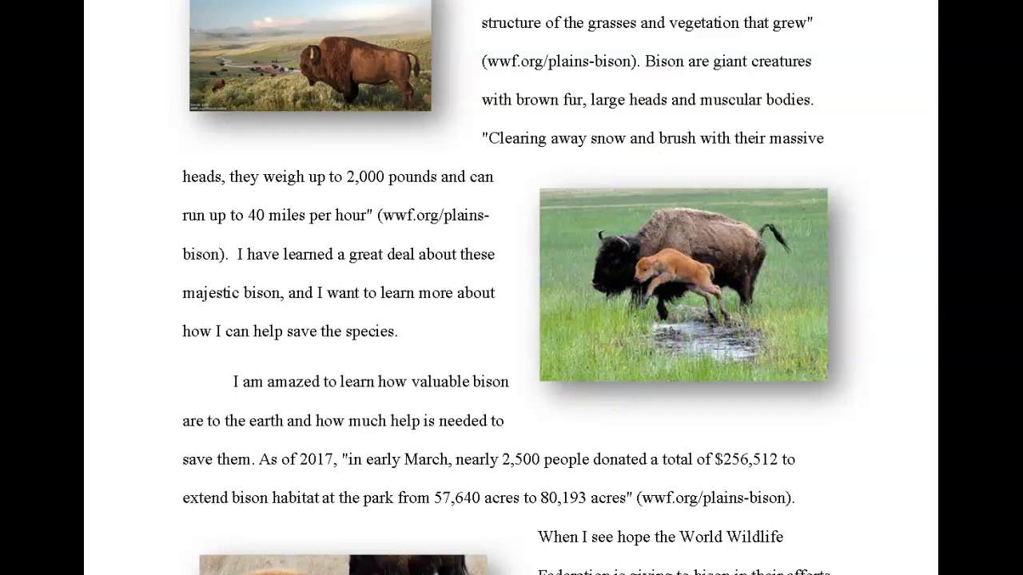
pyautogui.scroll(-11, 511, 288)
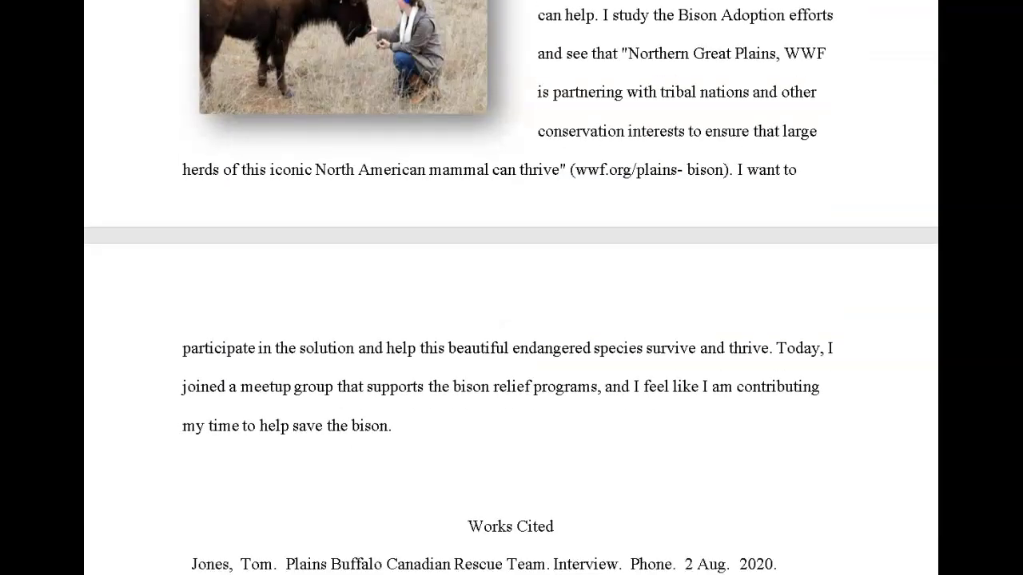
pyautogui.scroll(9, 543, 274)
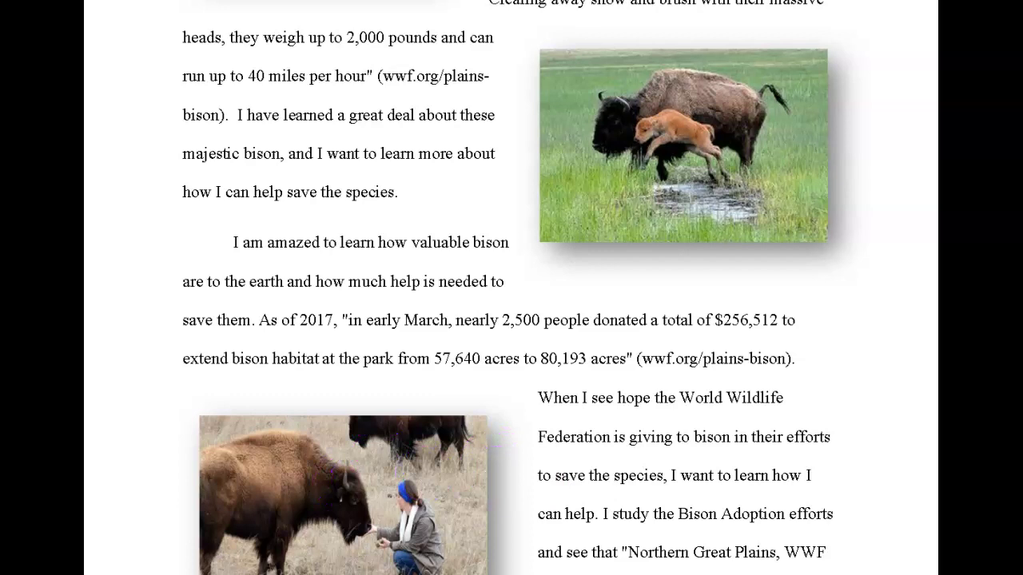
# Move the woman-and-bison photo lower, undo the calf photo's move, and delete the bison-and-calf photo.
pyautogui.scroll(-3, 519, 288)
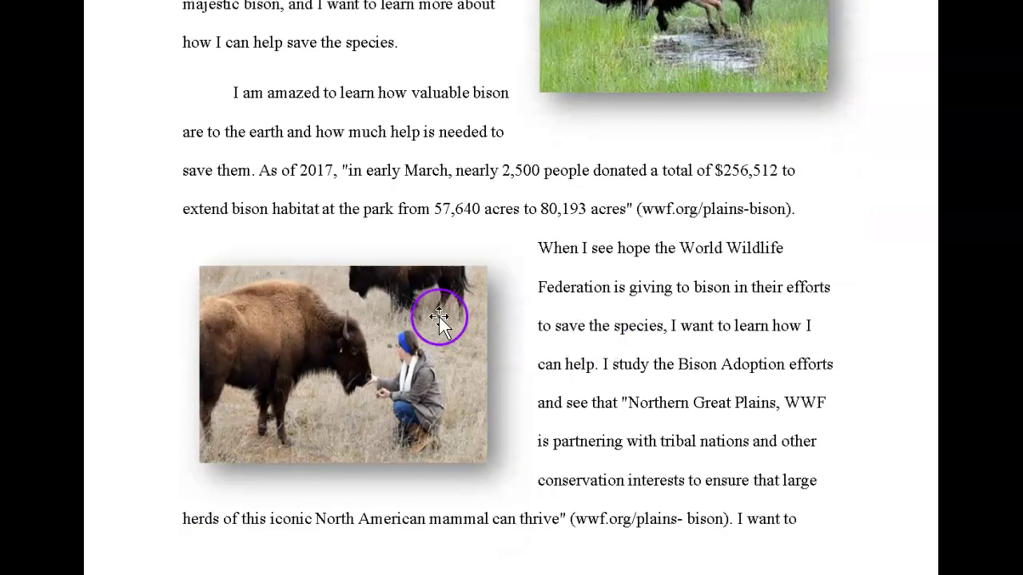
pyautogui.moveTo(708, 40); pyautogui.dragTo(539, 551)
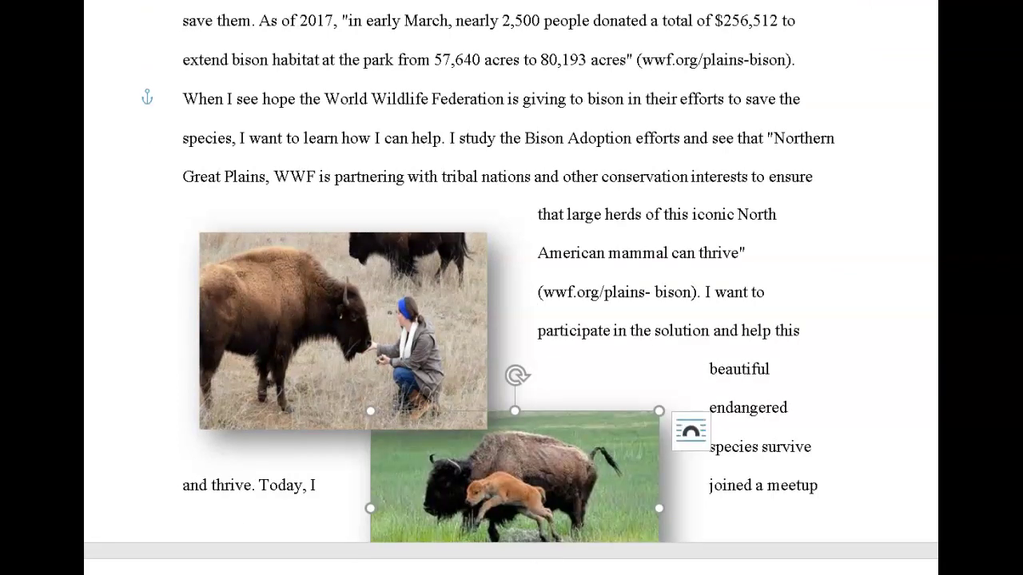
pyautogui.scroll(-5, 776, 254)
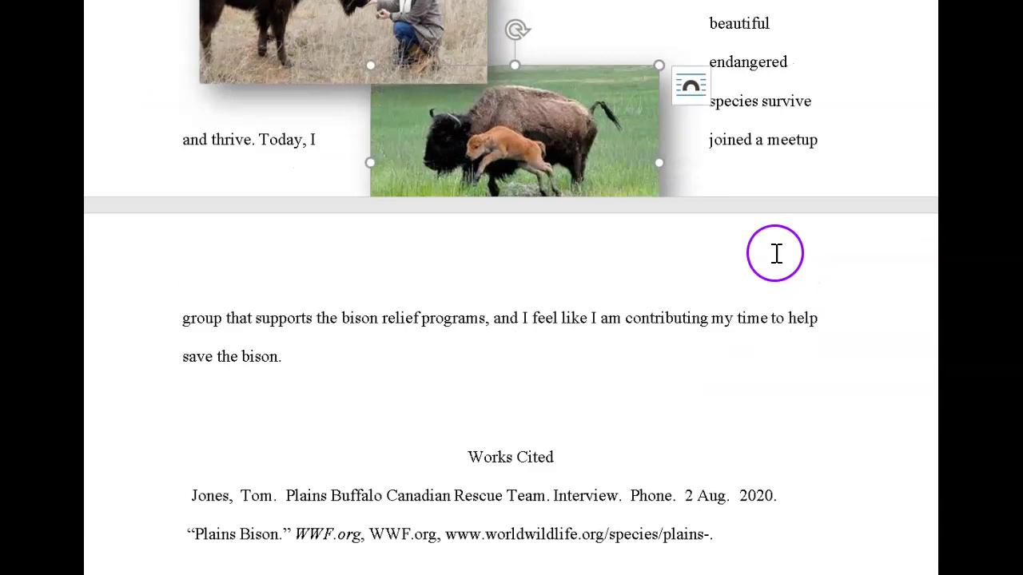
pyautogui.moveTo(505, 150); pyautogui.dragTo(488, 512)
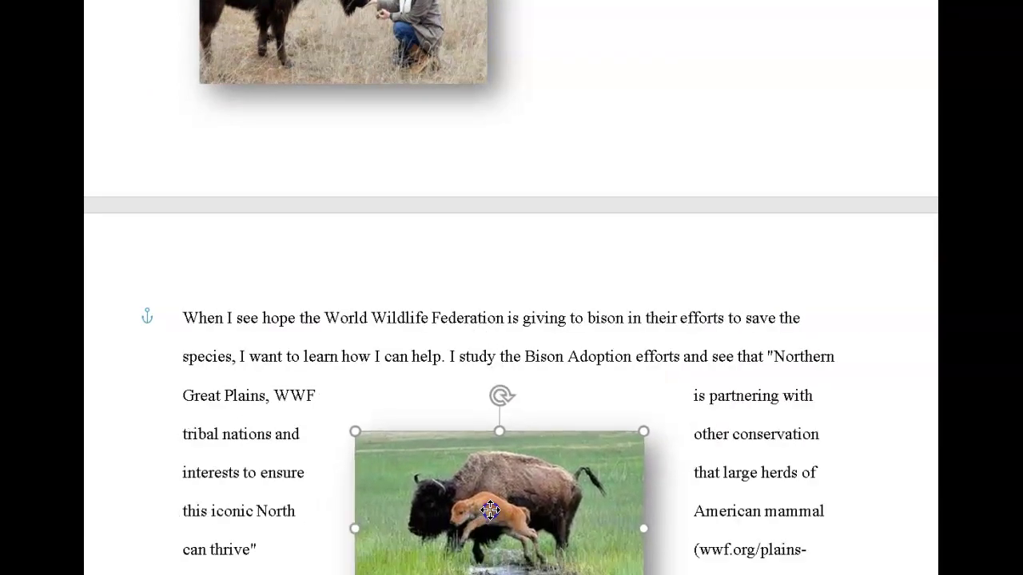
pyautogui.hotkey('ctrl', 'z')
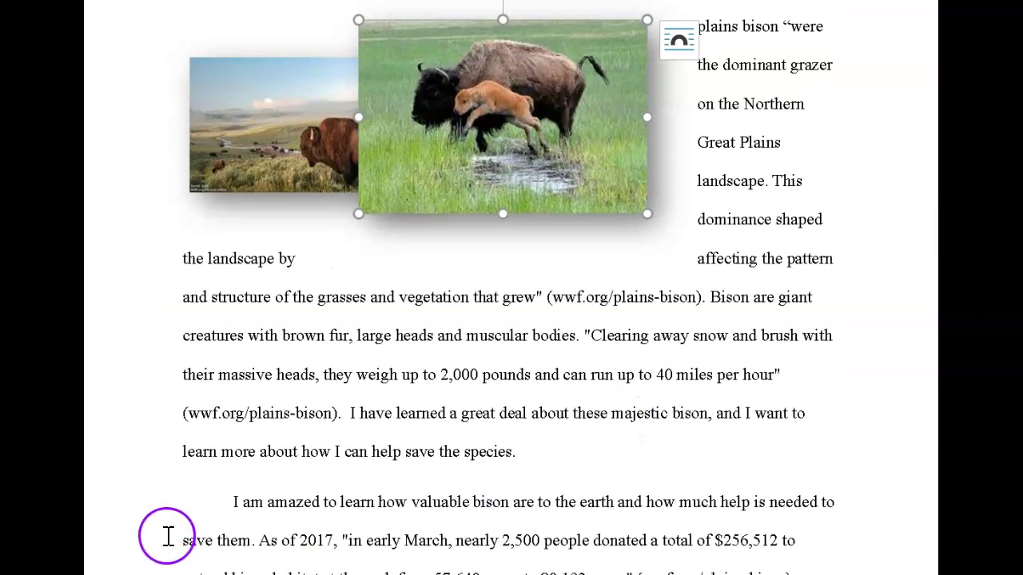
pyautogui.press('Delete')
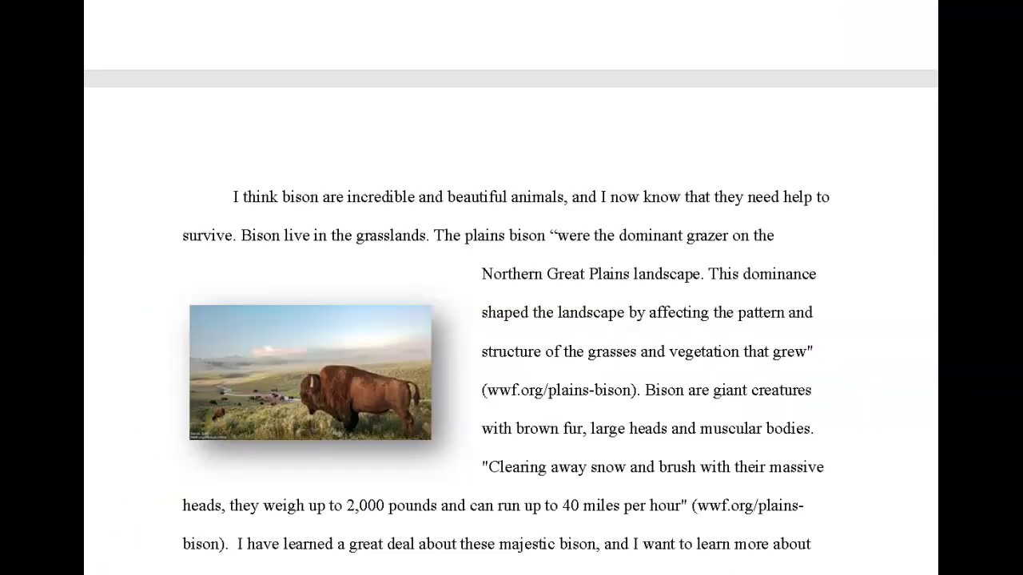
# Stretch the landscape bison photo a little taller using its bottom-middle handle.
pyautogui.scroll(-5, 401, 224)
pyautogui.scroll(2, 401, 224)
pyautogui.click(401, 222)
pyautogui.moveTo(310, 270); pyautogui.dragTo(311, 297)
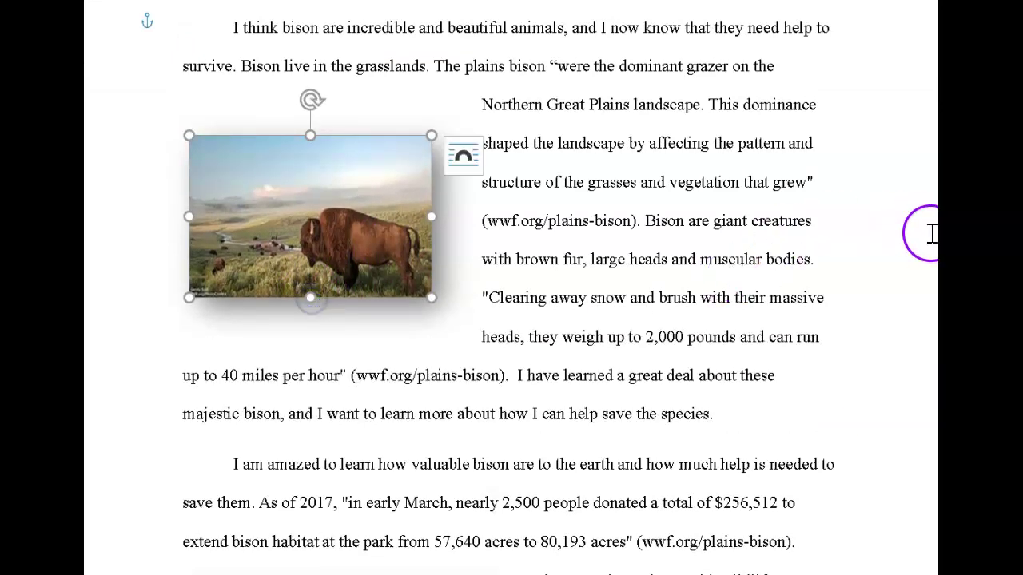
pyautogui.click(815, 220)
pyautogui.scroll(4, 512, 320)
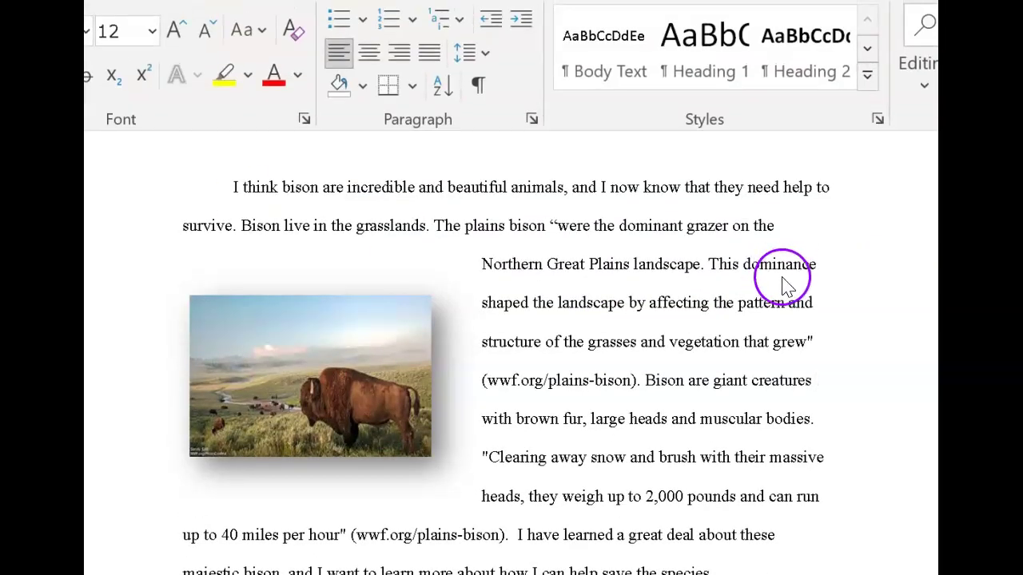
# Justify the opening bison paragraph so it spreads evenly to both margins.
pyautogui.click(250, 192)
pyautogui.moveTo(229, 187); pyautogui.dragTo(730, 567)
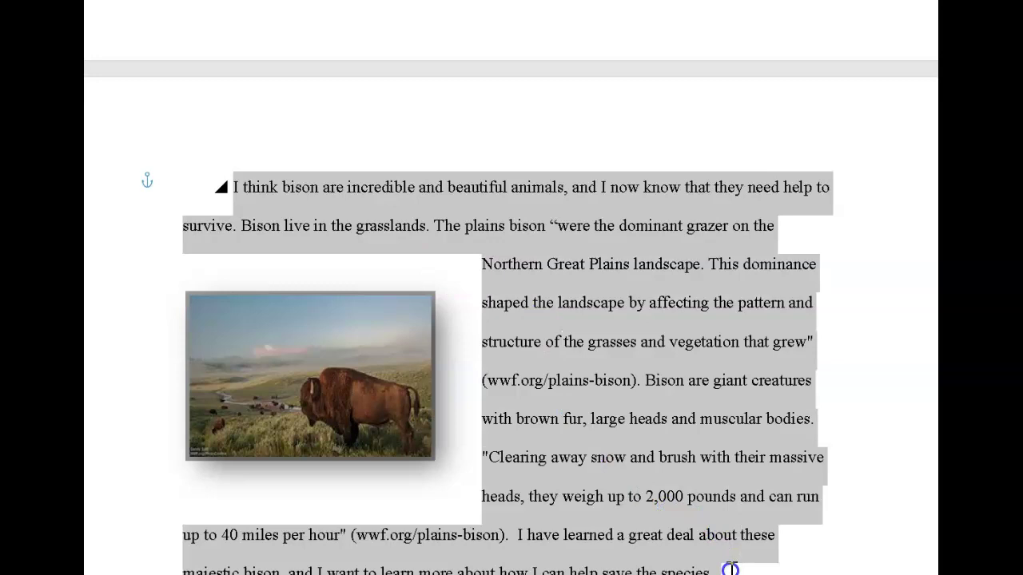
pyautogui.hotkey('ctrl', 'F1')
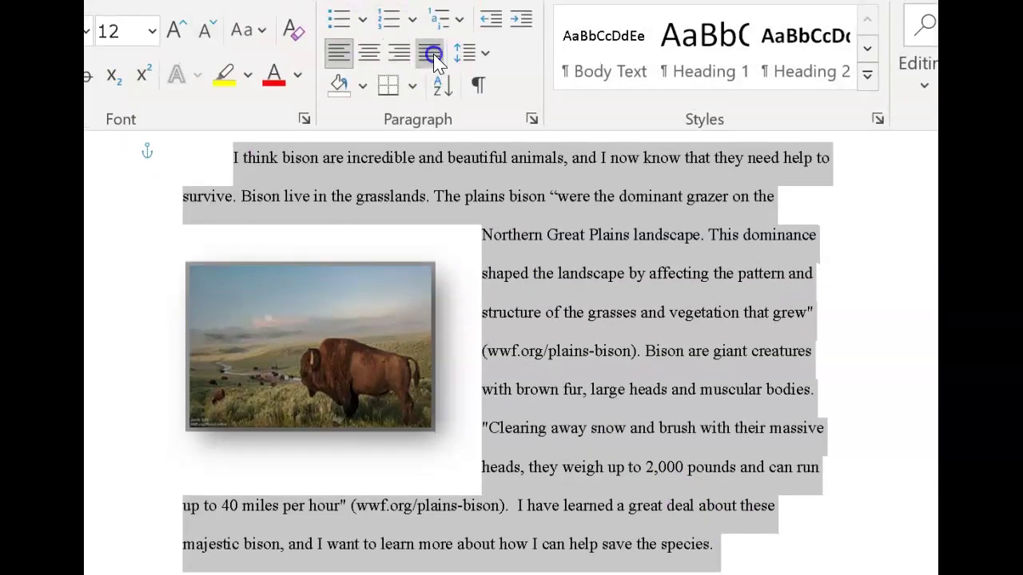
pyautogui.click(433, 54)
pyautogui.click(862, 372)
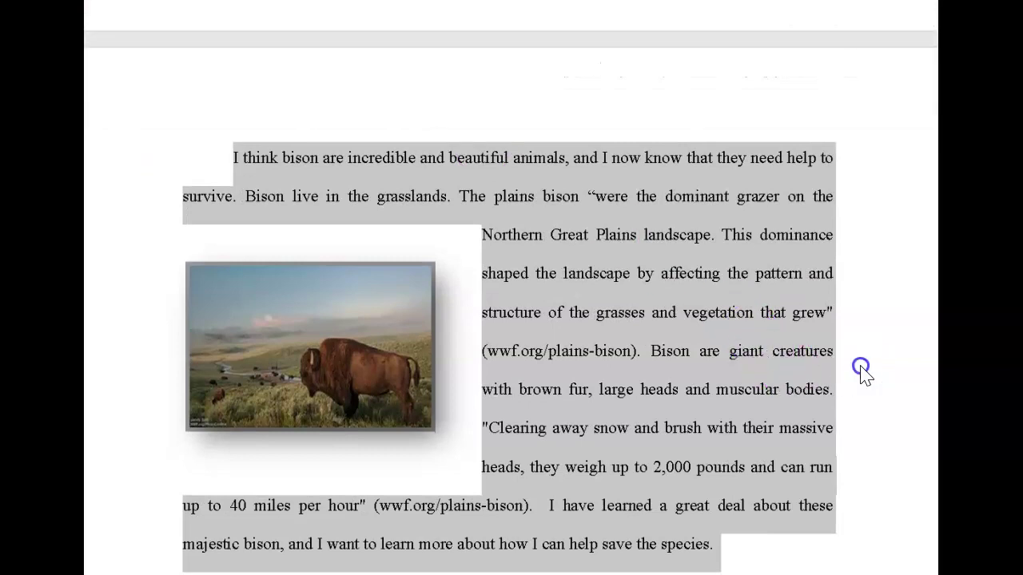
pyautogui.click(839, 329)
pyautogui.scroll(-8, 511, 320)
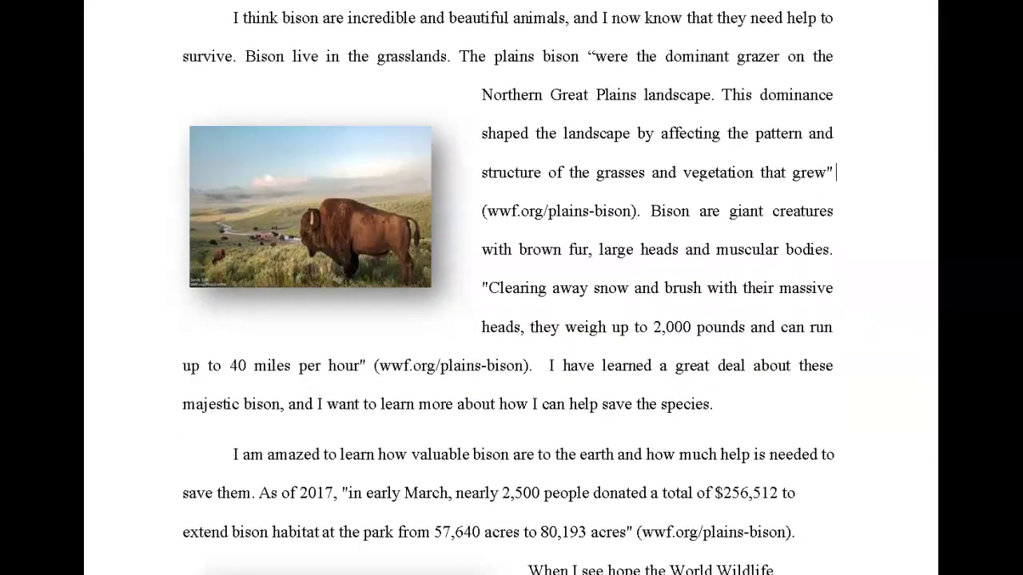
pyautogui.scroll(-4, 592, 338)
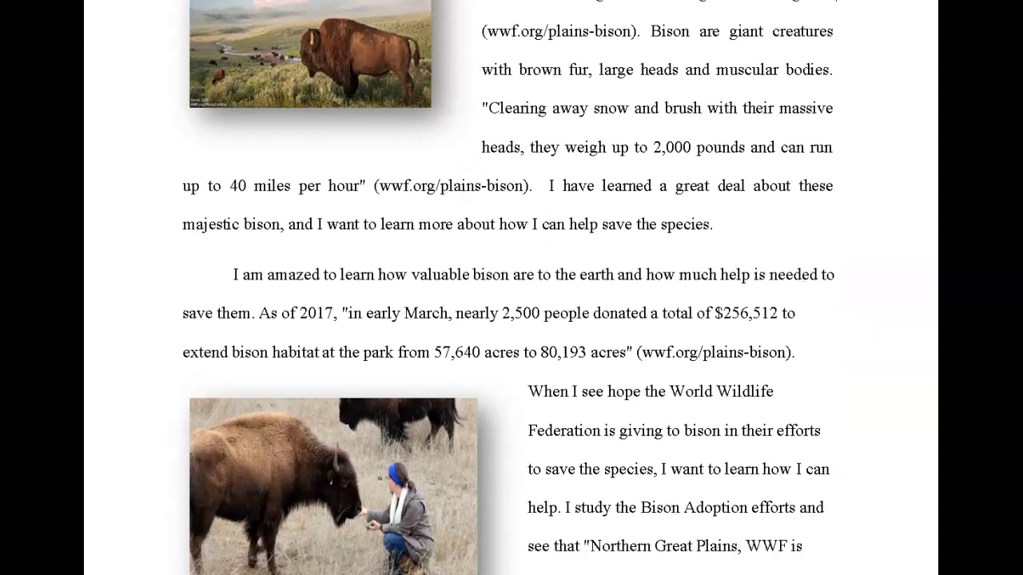